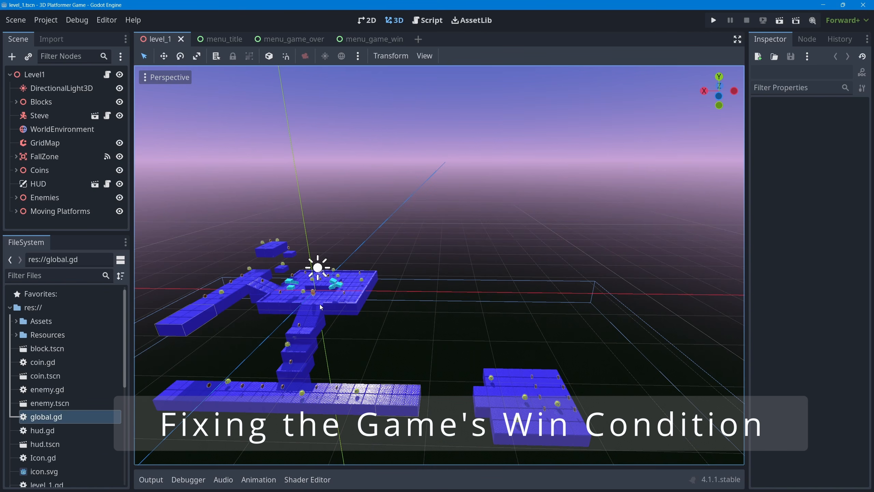
pyautogui.scroll(5, 319, 303)
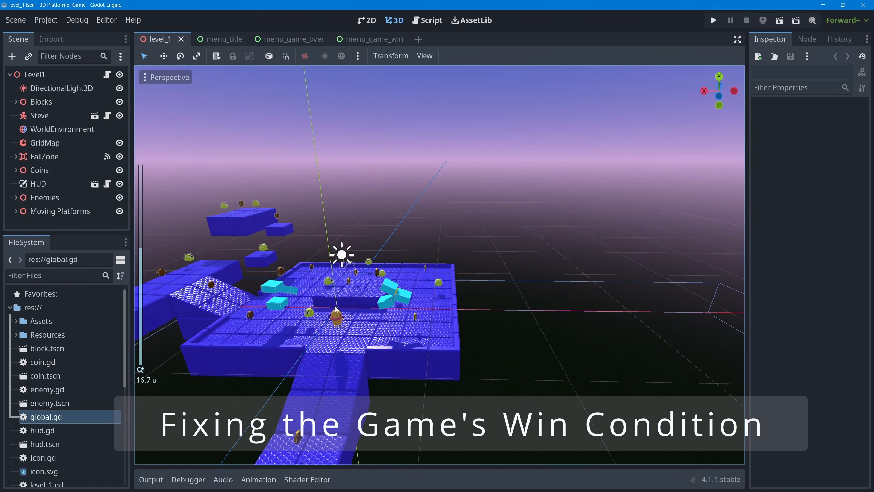
pyautogui.scroll(5, 335, 307)
pyautogui.keyDown('shift'); pyautogui.moveTo(330, 310); pyautogui.dragTo(466, 296, button='middle'); pyautogui.keyUp('shift')
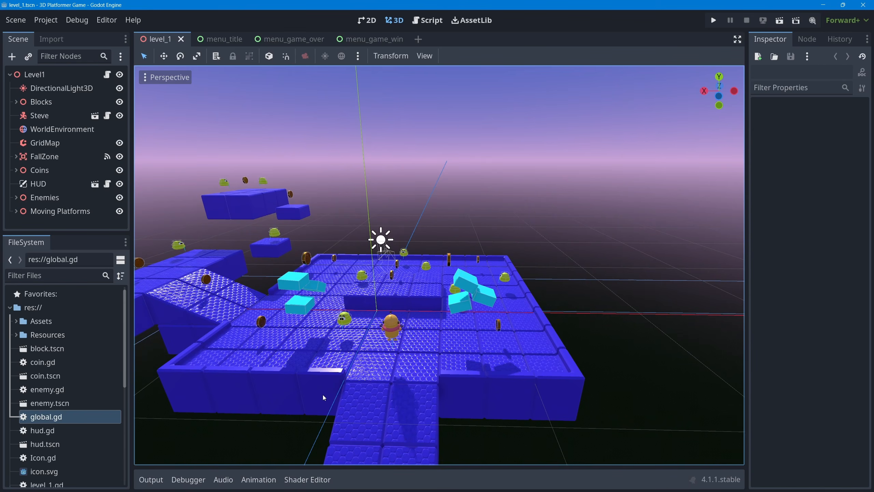
# Set the NUM_COINS_TO_WIN constant in global.gd to 30, removing the comment mark, and save the script
pyautogui.doubleClick(40, 418)
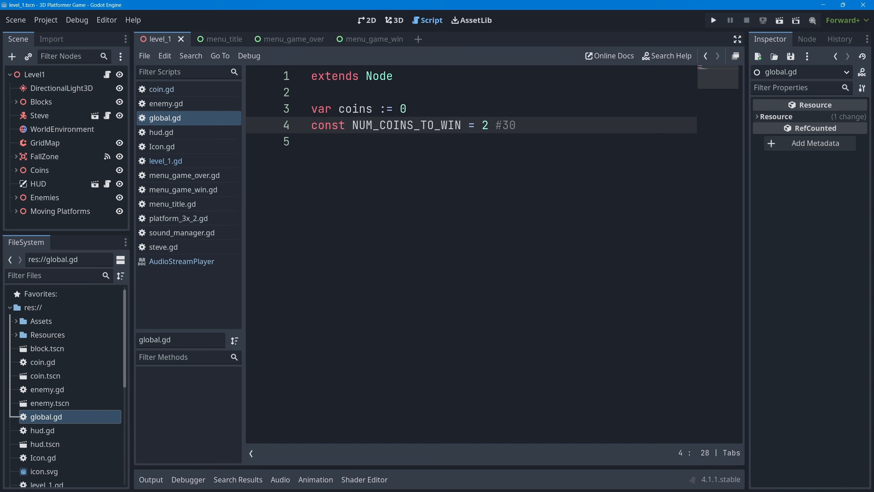
pyautogui.moveTo(503, 125); pyautogui.dragTo(485, 125)
pyautogui.press('BackSpace')
pyautogui.hotkey('ctrl', 's')
pyautogui.click(394, 21)
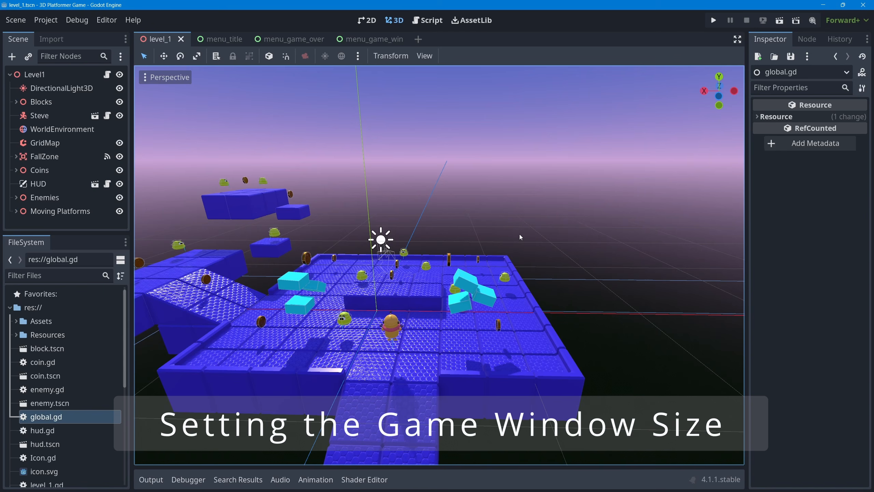
# Run the project to examine the size of the game window, and close the game
pyautogui.click(713, 22)
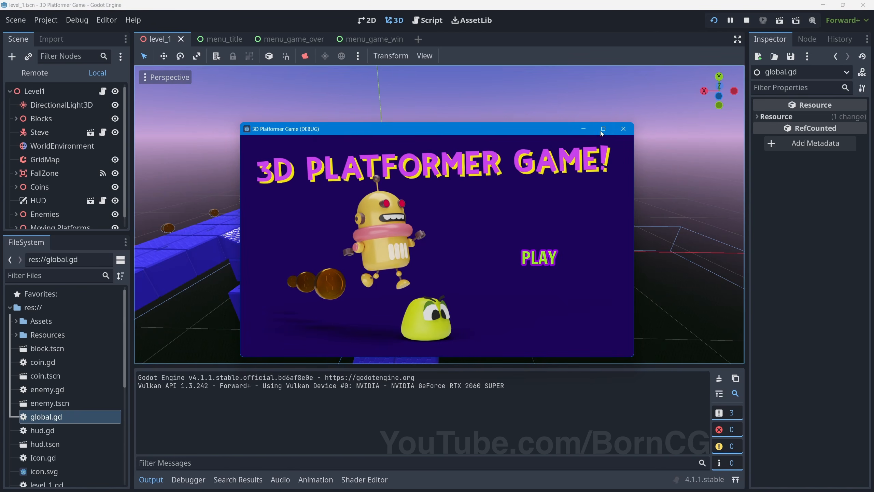
pyautogui.click(623, 129)
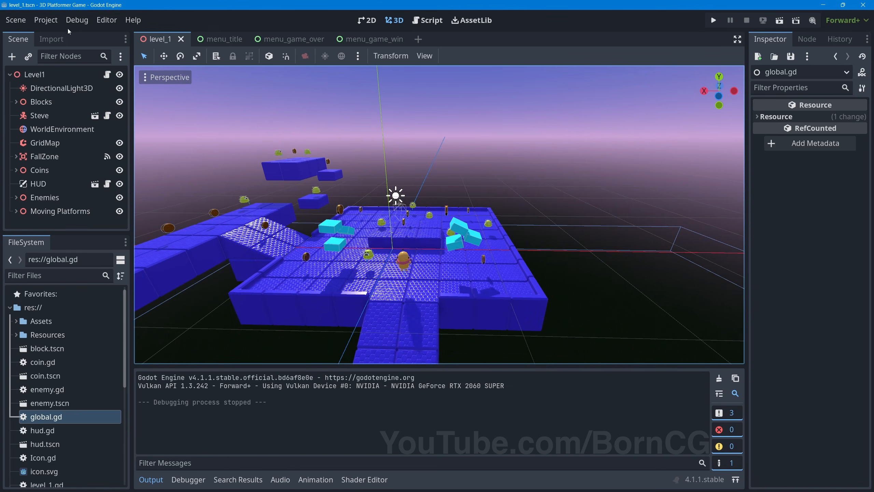
# Set the project's display window viewport width to 1280 and viewport height to 720
pyautogui.click(52, 22)
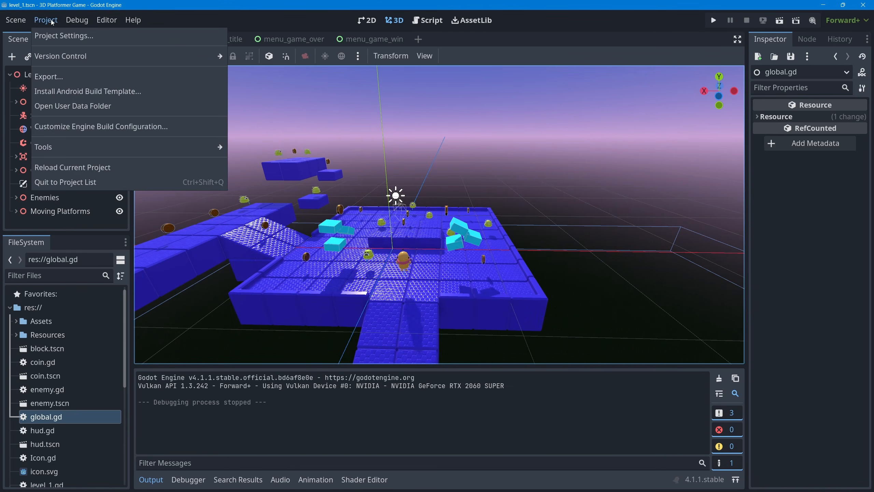
pyautogui.click(68, 36)
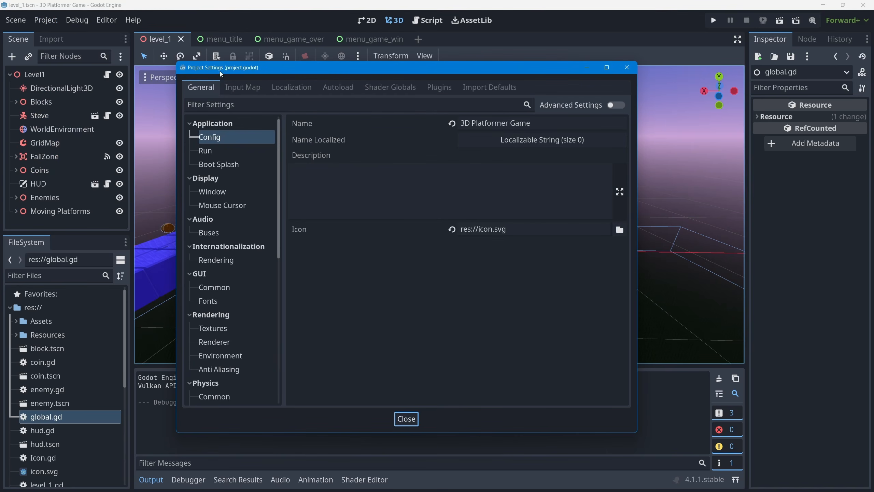
pyautogui.click(215, 192)
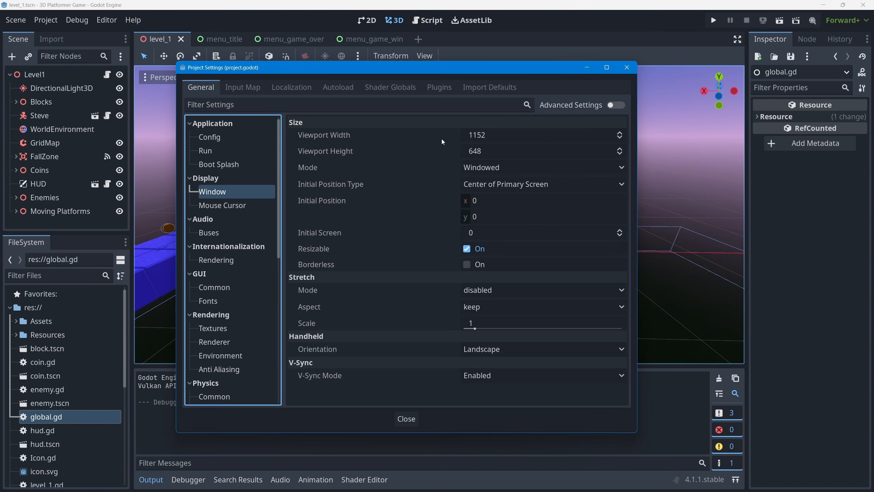
pyautogui.click(497, 134)
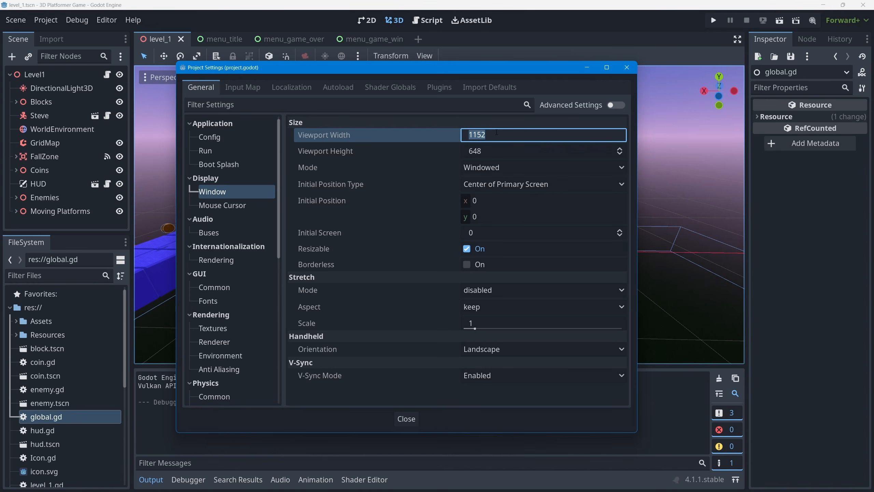
pyautogui.write('1280')
pyautogui.press('Tab')
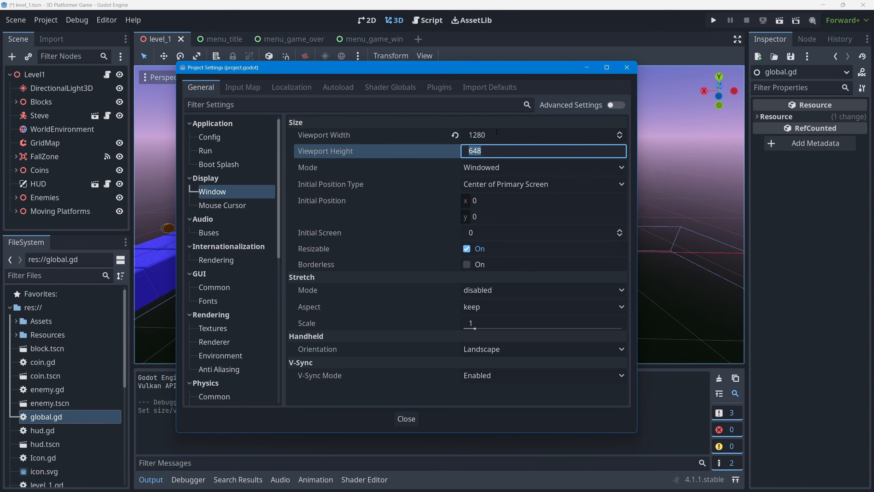
pyautogui.write('720')
pyautogui.press('Tab')
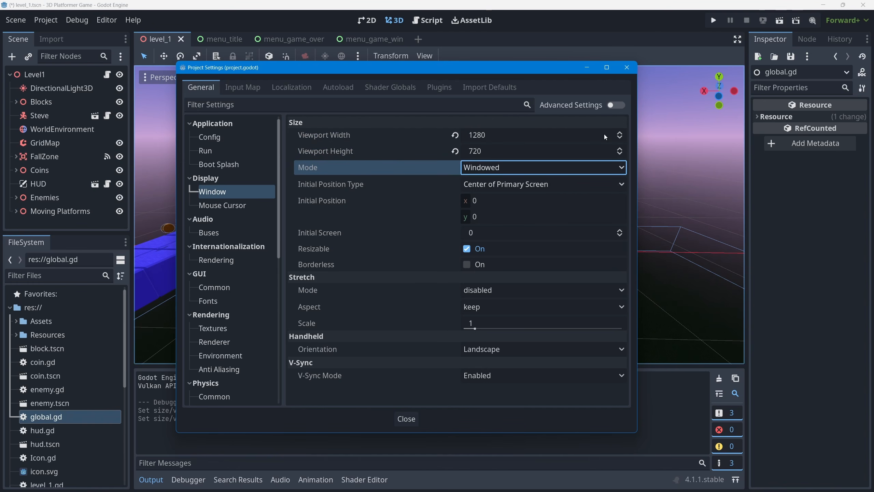
# Revert the viewport width and height to their default values and close the project settings
pyautogui.click(454, 134)
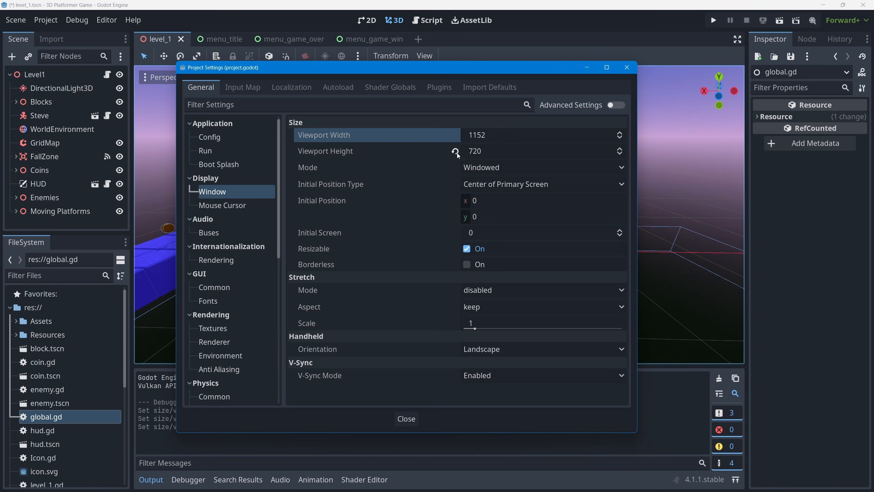
pyautogui.click(456, 152)
pyautogui.click(625, 68)
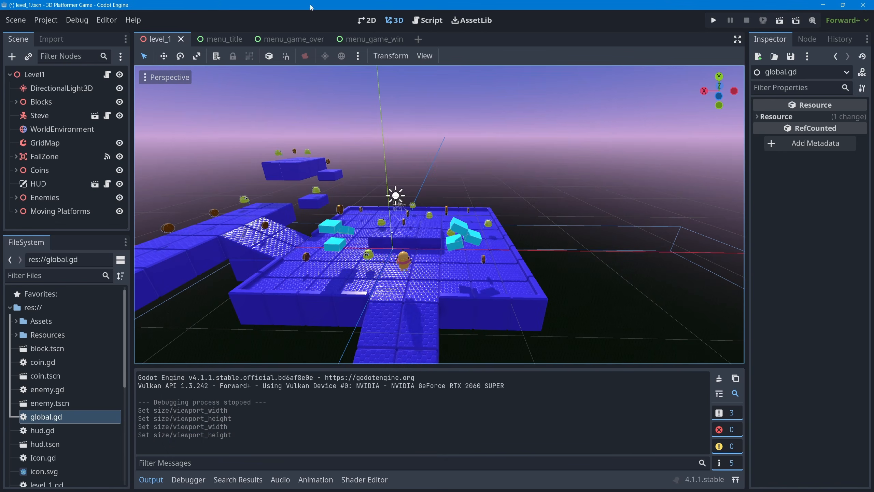
# Switch to the menu_title scene and review the project's display window size and stretch settings
pyautogui.click(233, 39)
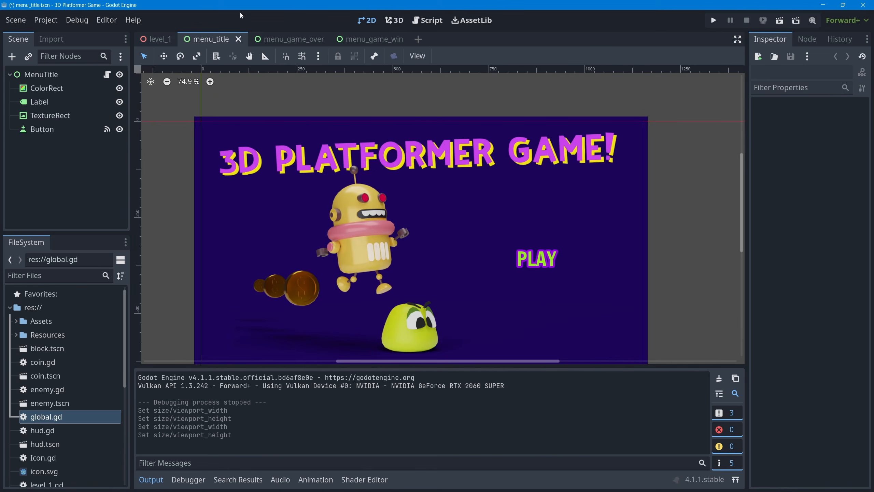
pyautogui.click(150, 480)
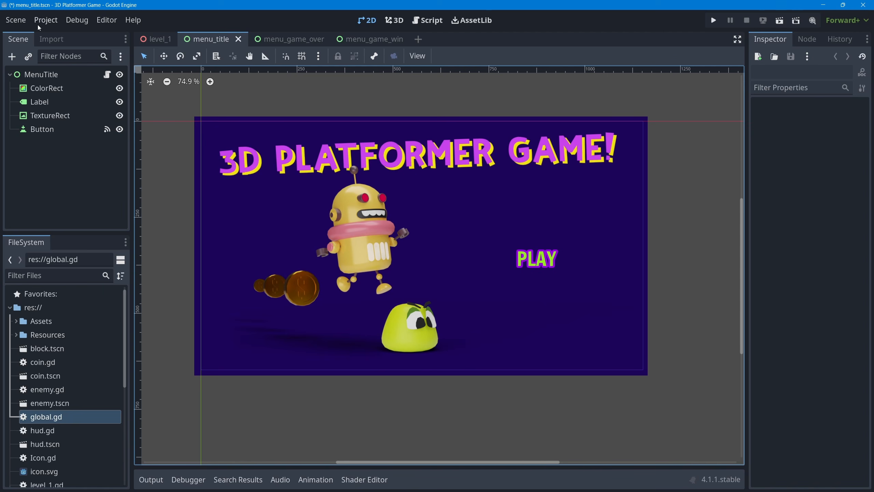
pyautogui.click(45, 20)
pyautogui.click(60, 31)
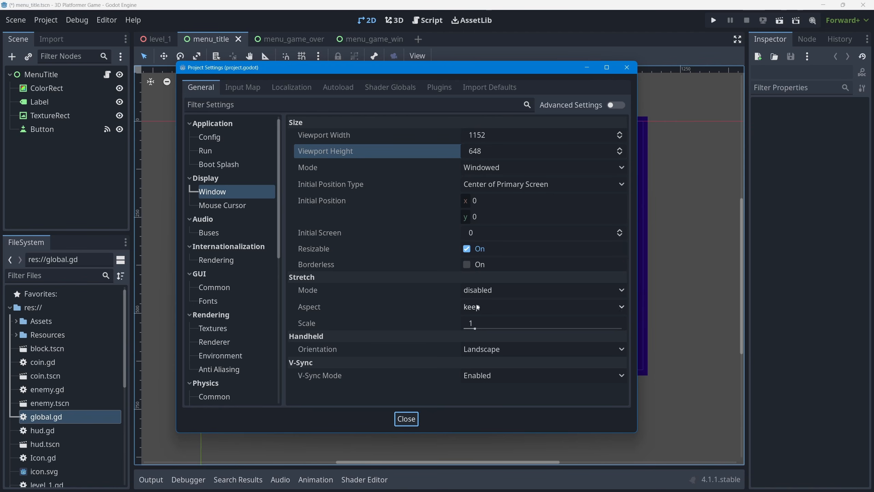
pyautogui.click(406, 419)
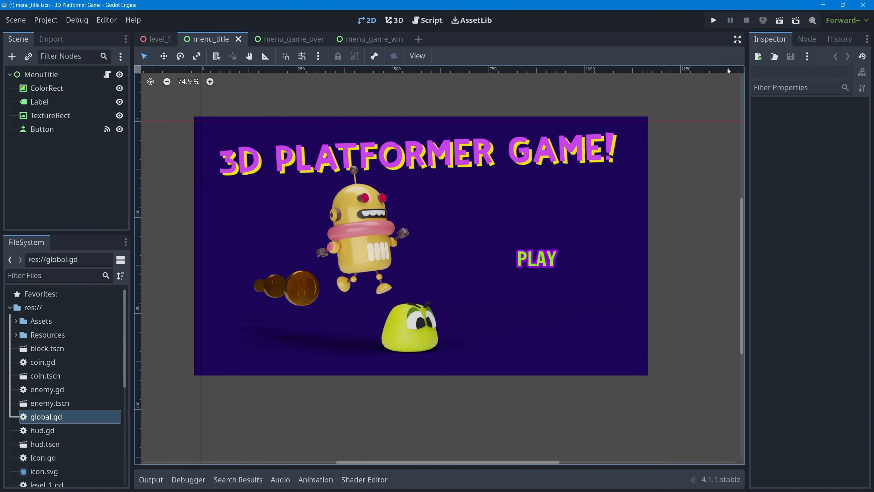
# Run the game, enlarge its window on the title screen, and start the level to check how the content scales
pyautogui.click(714, 20)
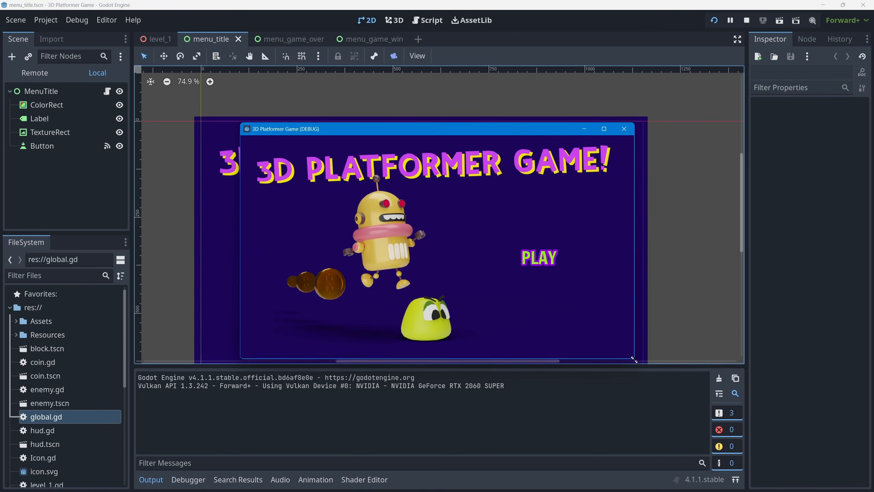
pyautogui.moveTo(632, 357); pyautogui.dragTo(768, 446)
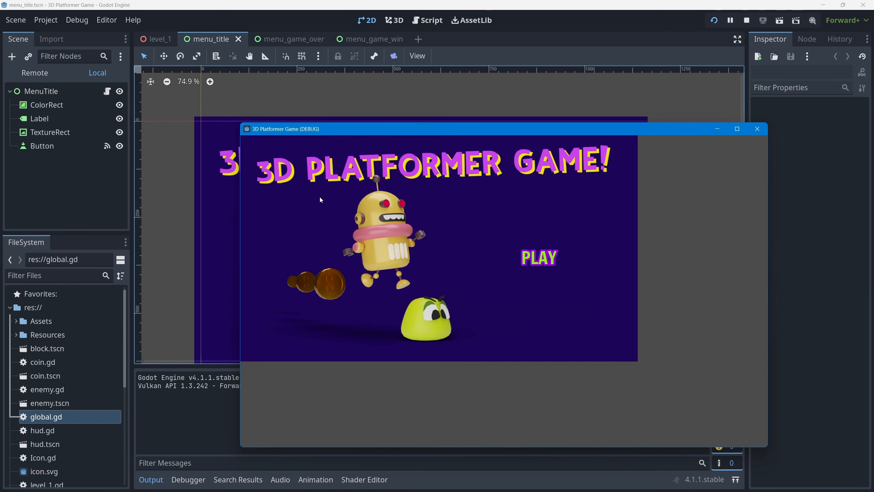
pyautogui.click(539, 258)
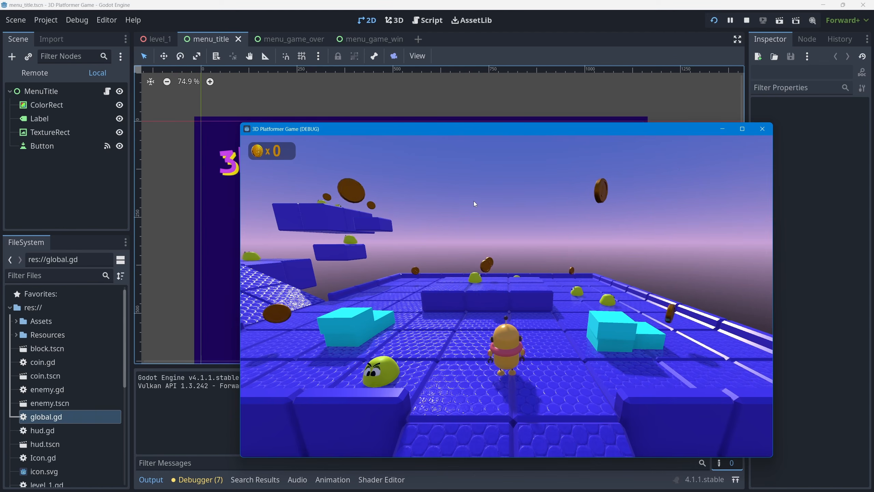
pyautogui.click(759, 132)
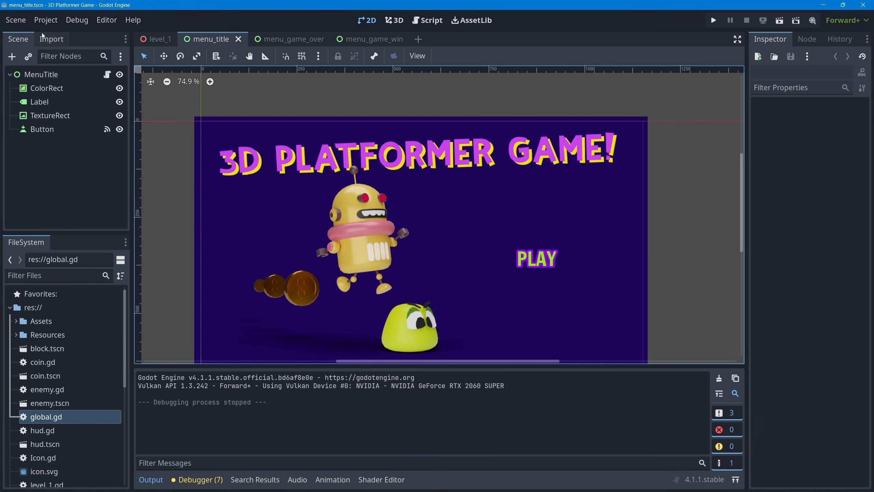
# Set the display window's stretch mode to viewport in the project settings
pyautogui.click(52, 22)
pyautogui.click(64, 36)
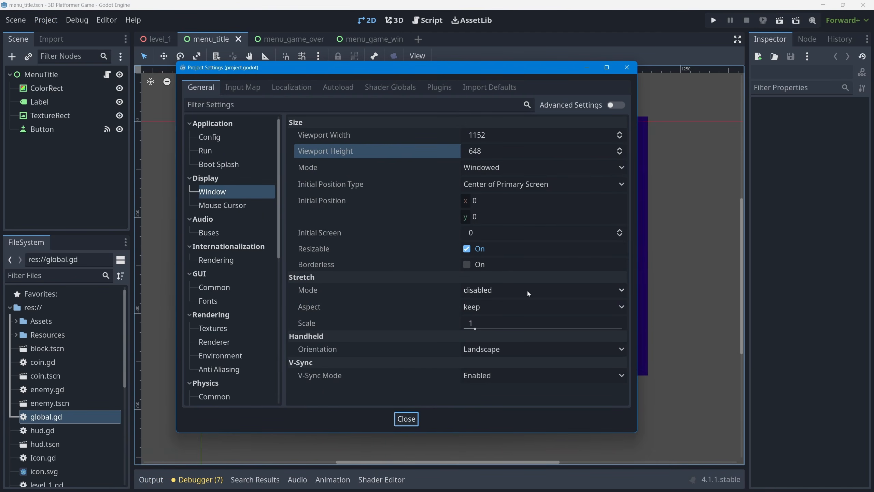
pyautogui.click(435, 290)
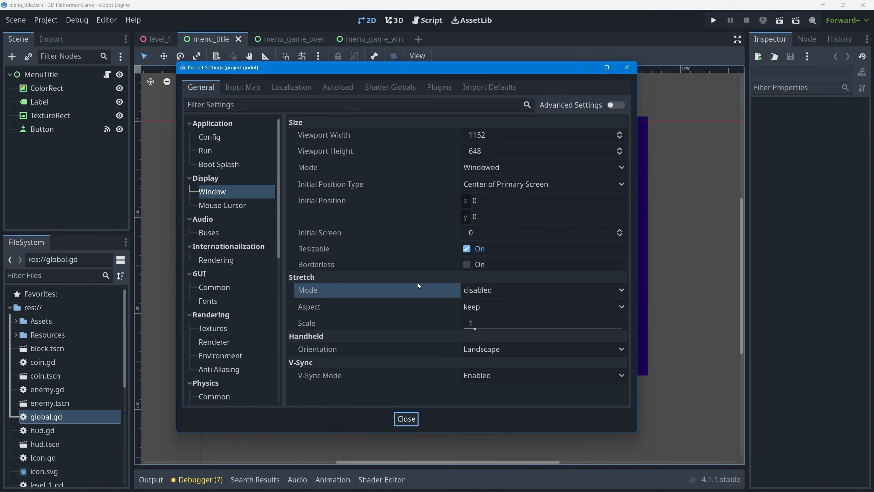
pyautogui.moveTo(415, 289)
pyautogui.click(504, 291)
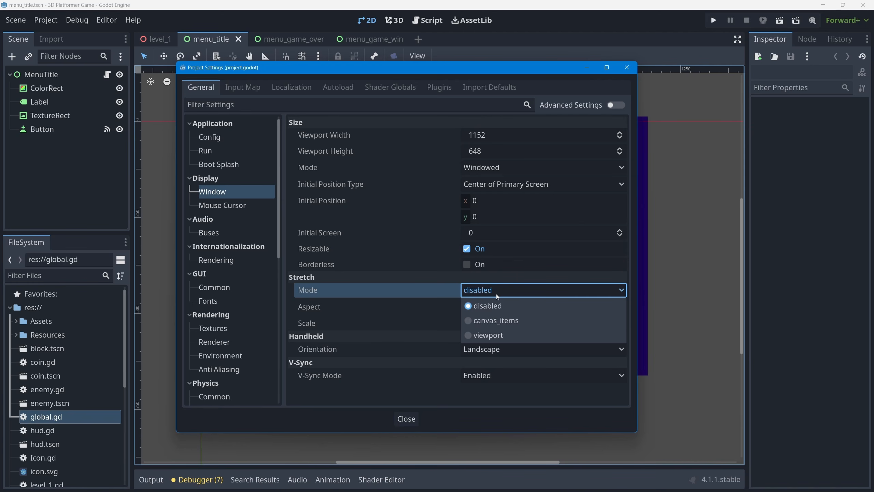
pyautogui.click(495, 335)
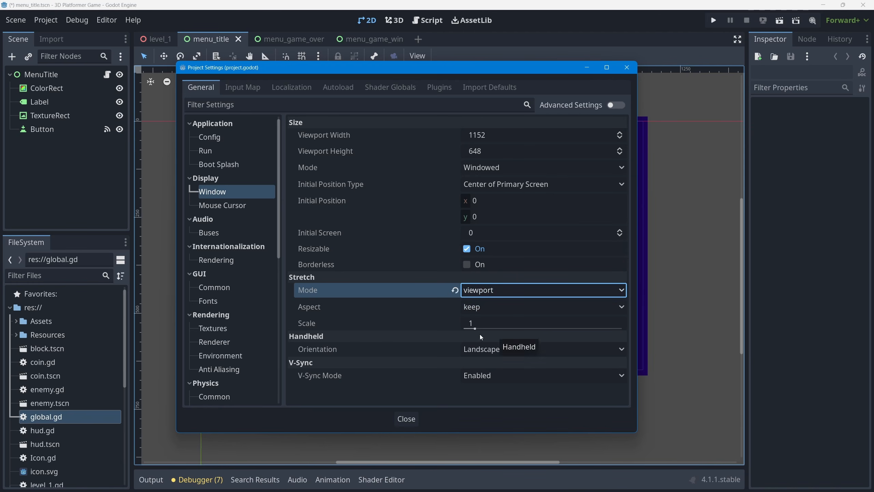
pyautogui.click(406, 418)
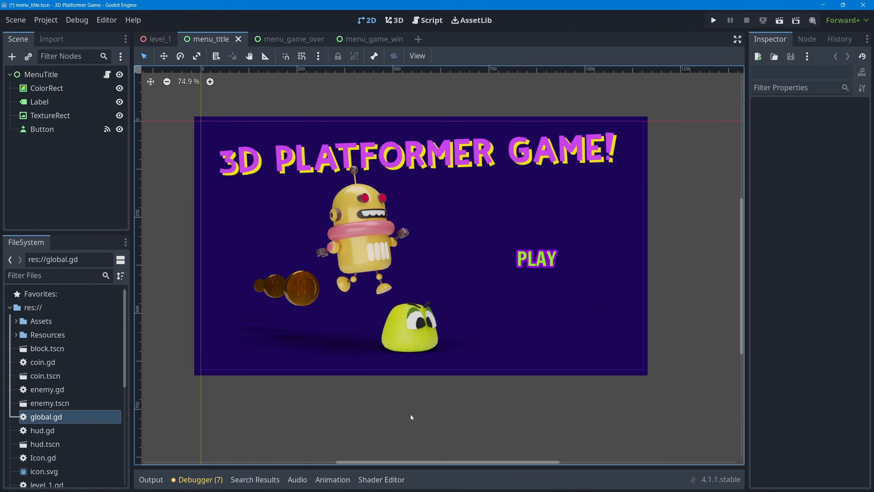
# Run the game and enlarge its window on the title screen and in the level to check the scaling
pyautogui.click(714, 21)
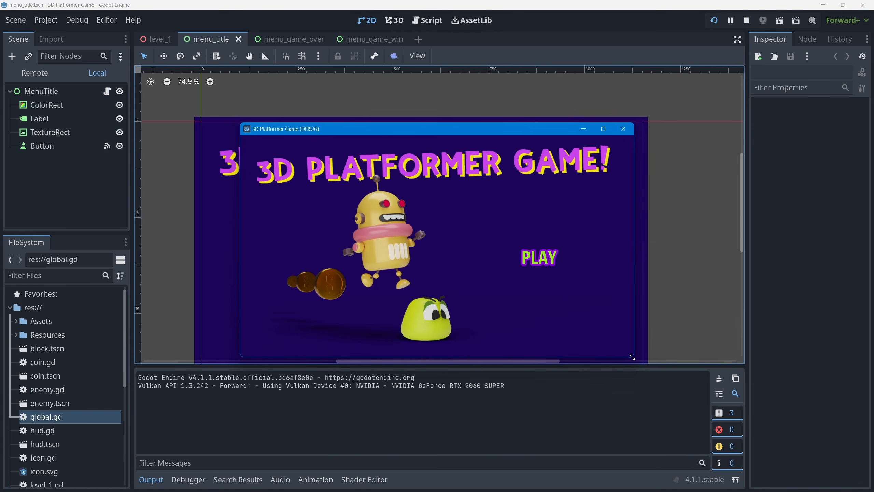
pyautogui.moveTo(633, 356); pyautogui.dragTo(770, 441)
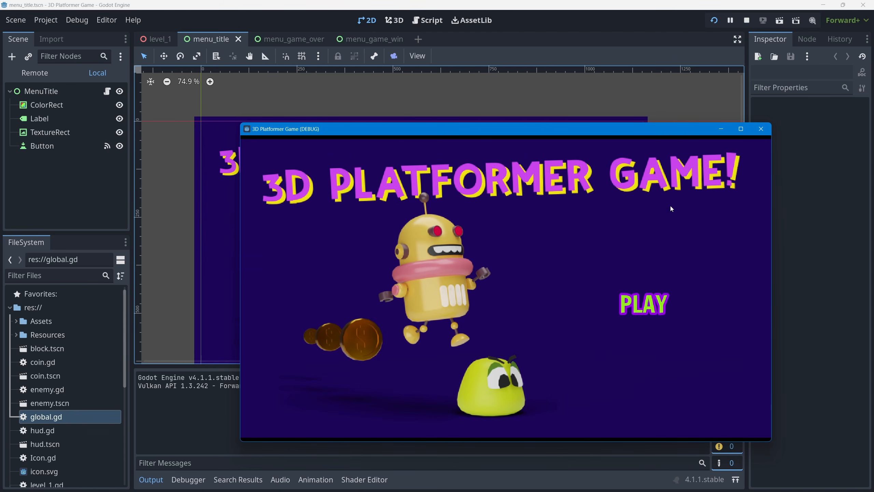
pyautogui.moveTo(634, 129); pyautogui.dragTo(543, 64)
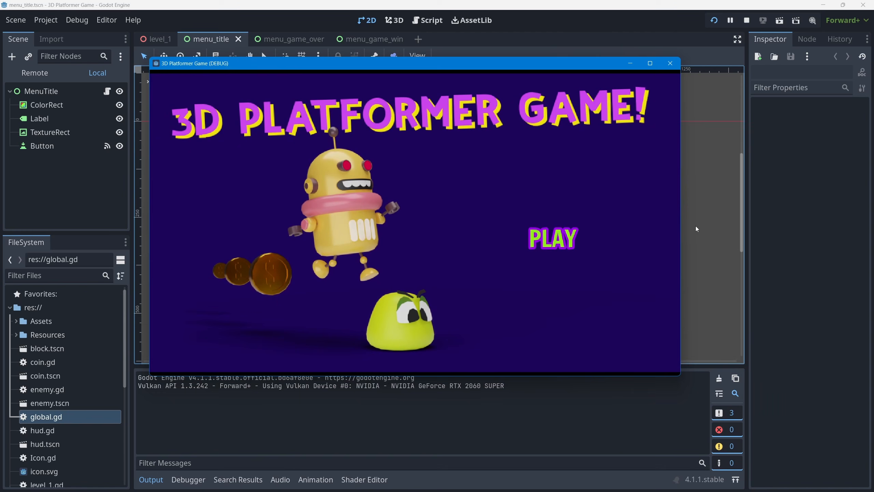
pyautogui.moveTo(679, 377); pyautogui.dragTo(741, 401)
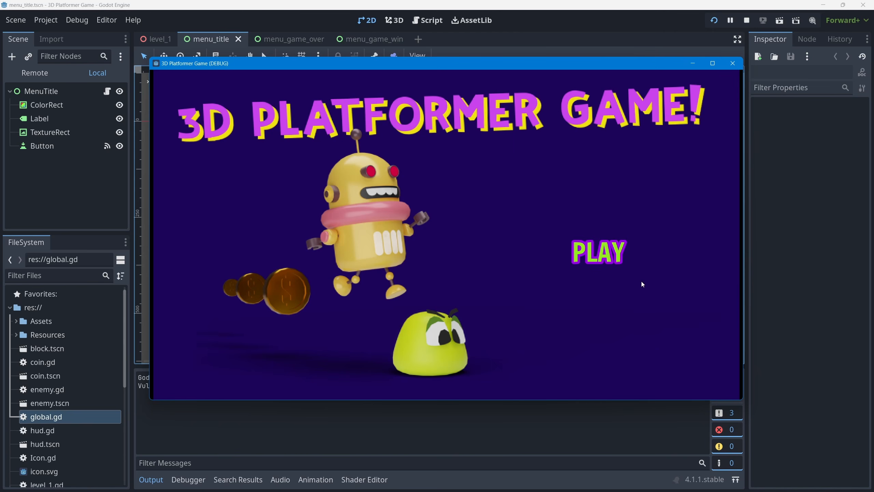
pyautogui.click(607, 257)
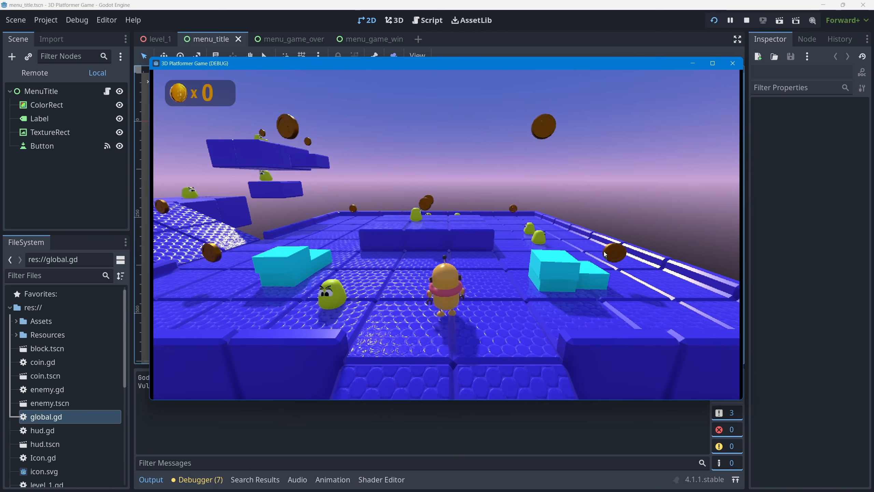
pyautogui.moveTo(742, 400); pyautogui.dragTo(834, 447)
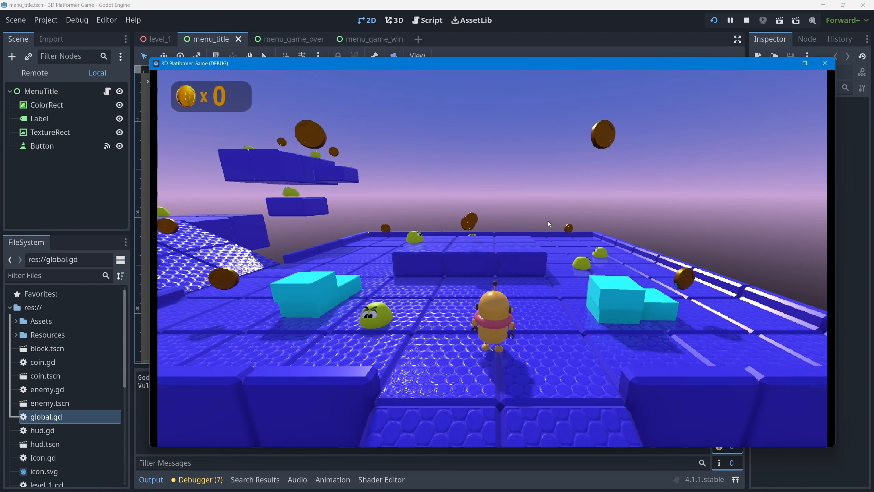
pyautogui.click(826, 64)
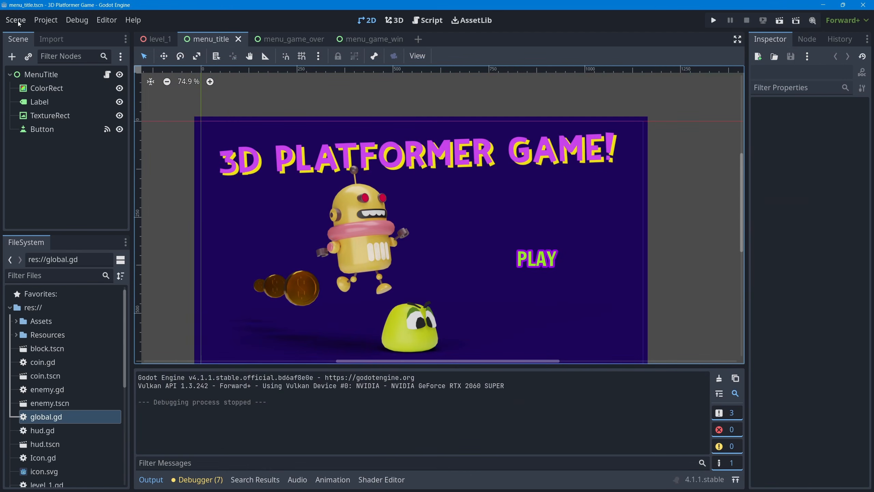
# Set the display window's stretch mode to canvas_items in the project settings
pyautogui.click(45, 20)
pyautogui.click(76, 35)
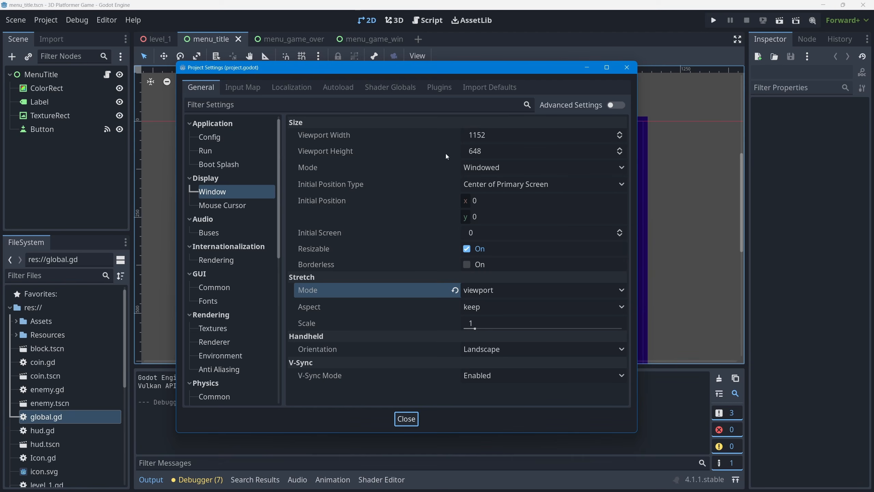
pyautogui.click(551, 292)
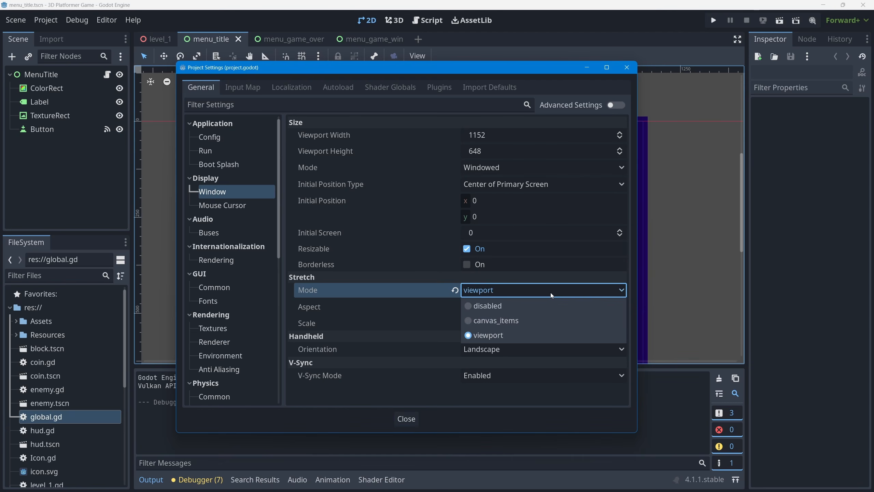
pyautogui.click(497, 320)
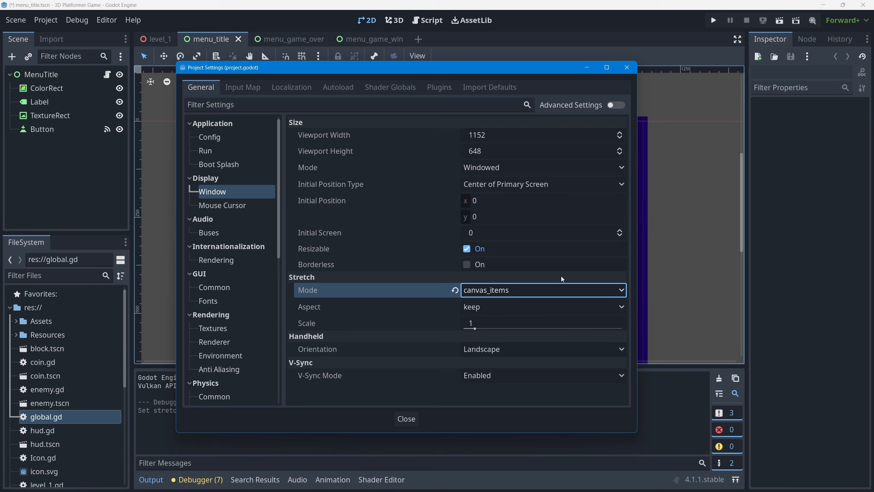
pyautogui.click(407, 418)
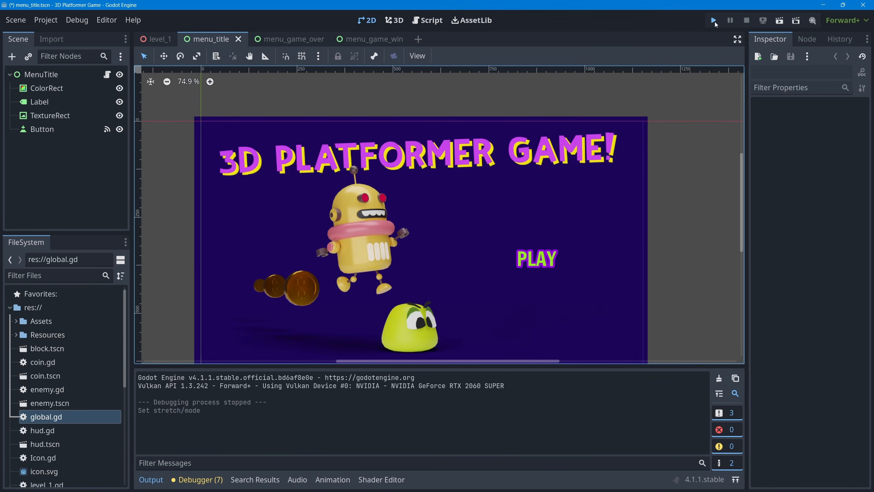
# Run the game, start the level, and enlarge its window to check how the 3D view and coin counter scale
pyautogui.click(714, 22)
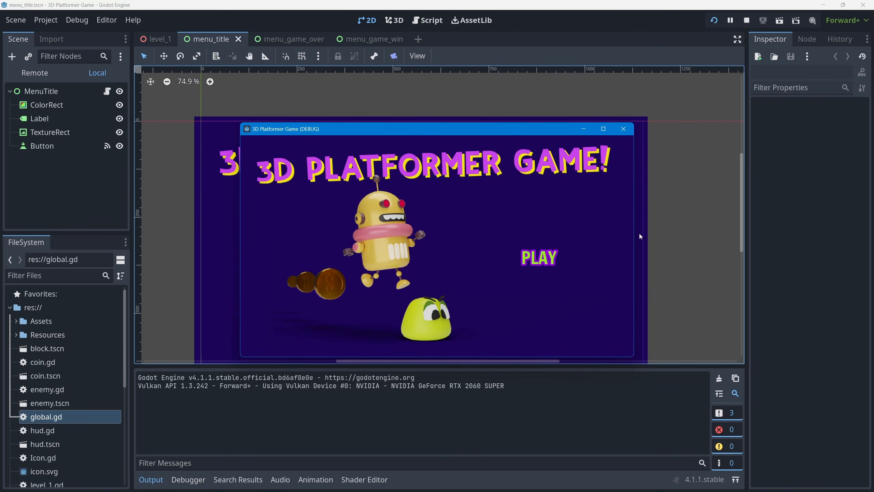
pyautogui.click(538, 259)
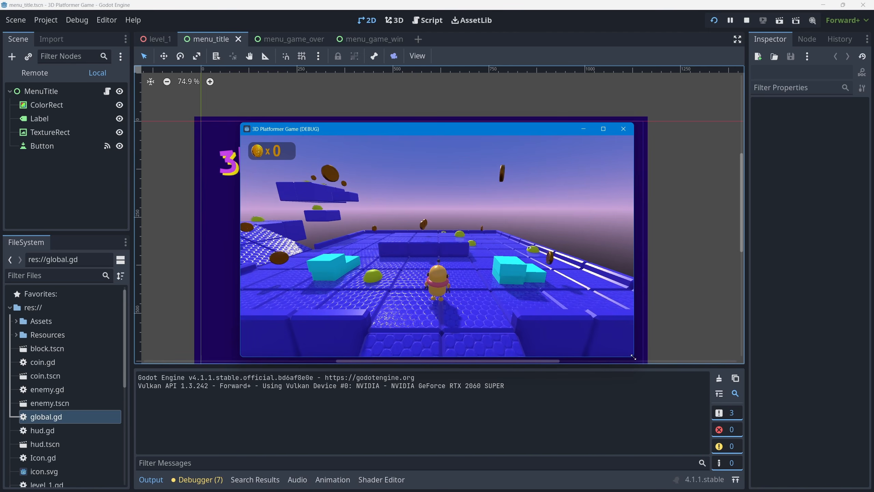
pyautogui.moveTo(633, 357); pyautogui.dragTo(805, 451)
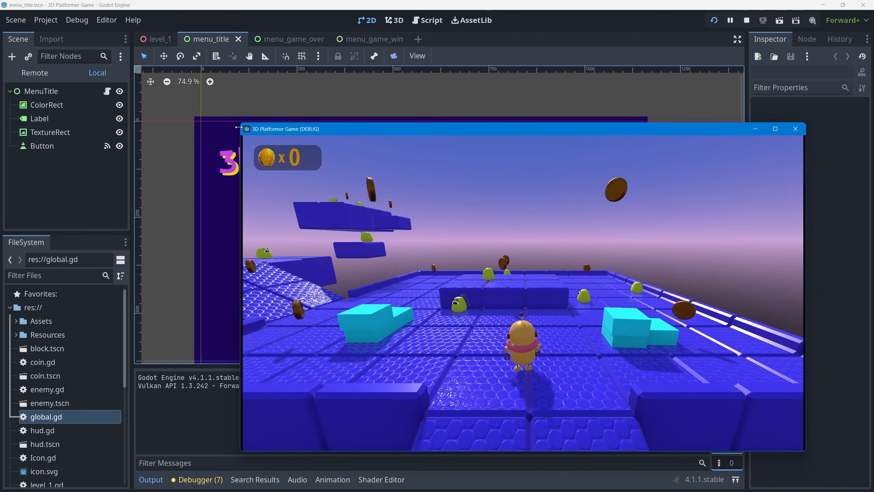
pyautogui.moveTo(237, 128); pyautogui.dragTo(100, 25)
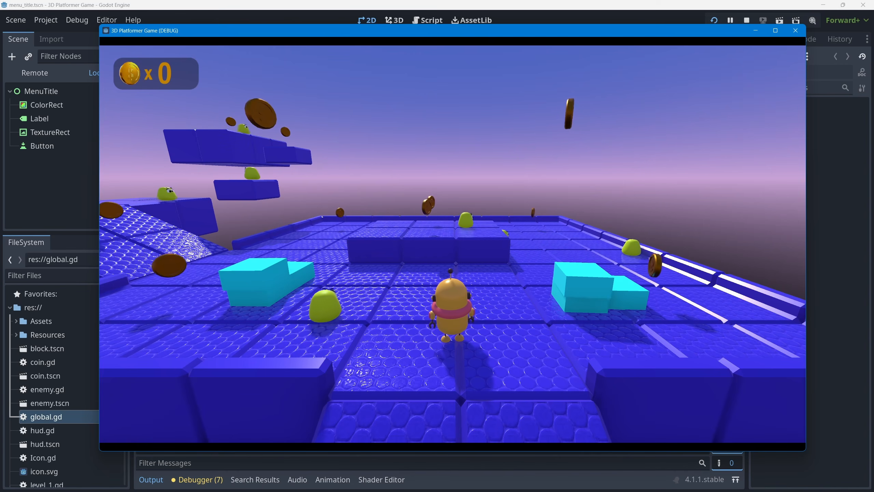
pyautogui.click(795, 30)
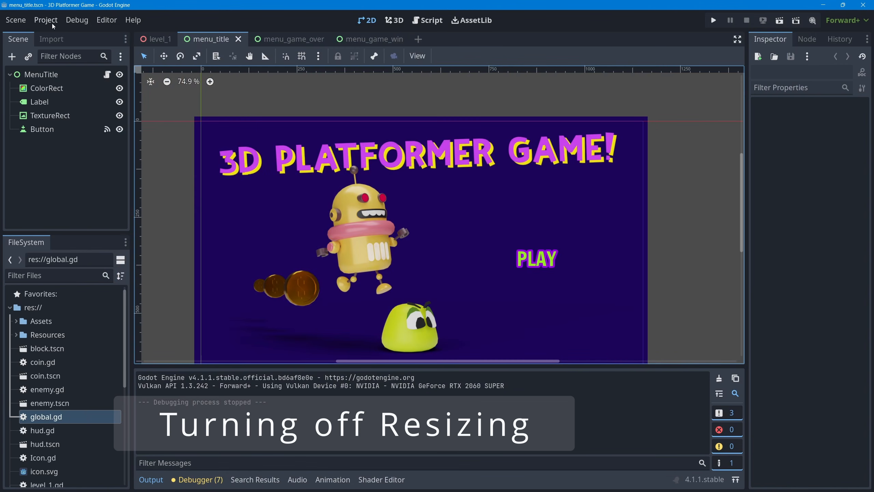
# Turn off the Resizable option for the display window in the project settings
pyautogui.click(52, 20)
pyautogui.click(62, 37)
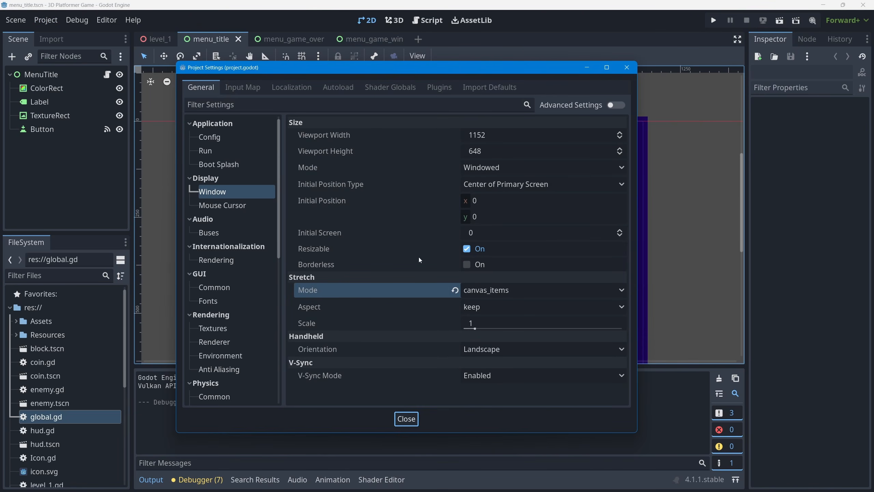
pyautogui.click(467, 250)
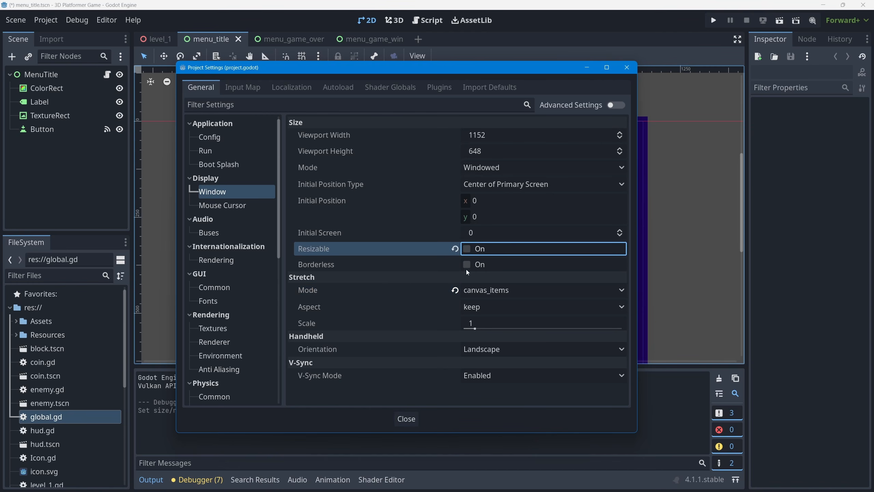
pyautogui.click(403, 422)
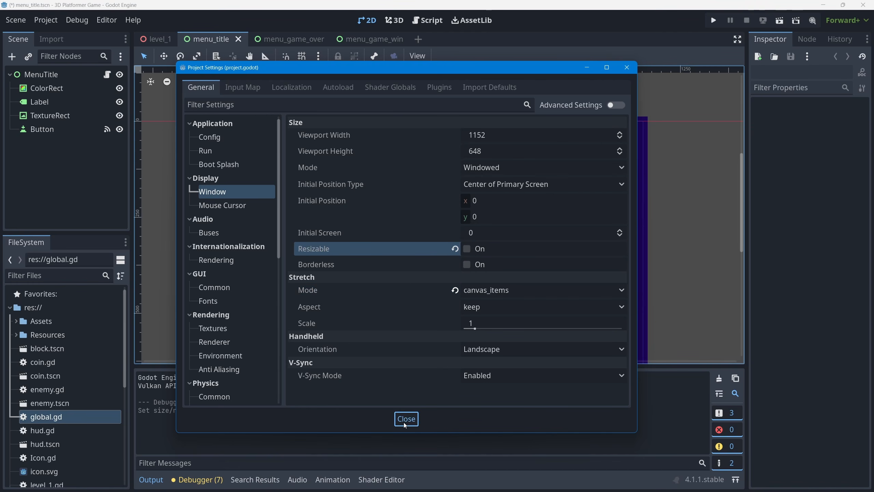
# Run the game and start the level to check that its window cannot be resized
pyautogui.click(713, 21)
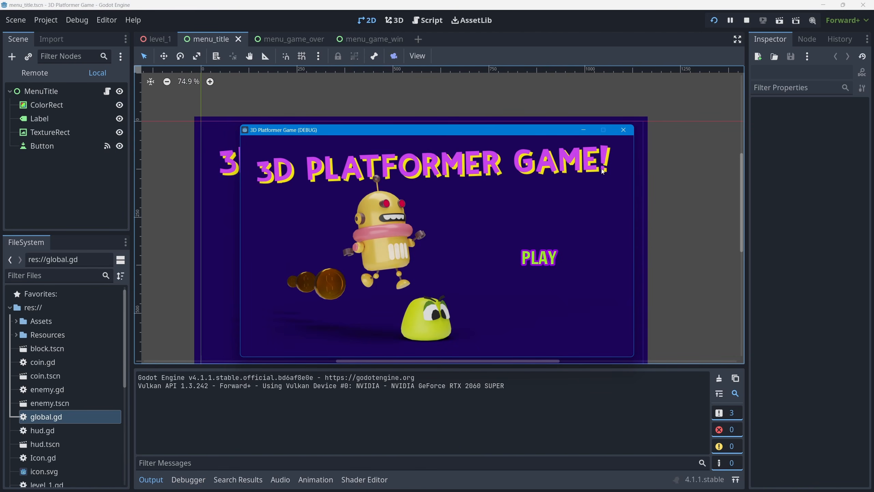
pyautogui.click(538, 258)
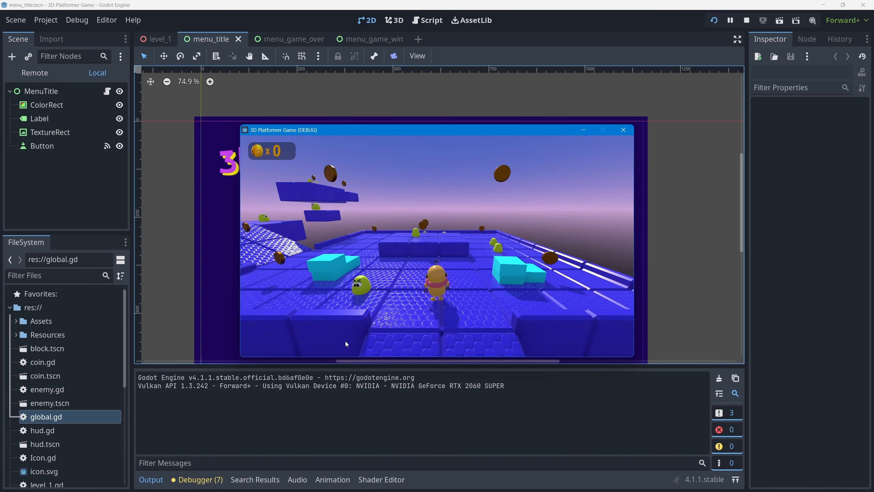
pyautogui.click(619, 132)
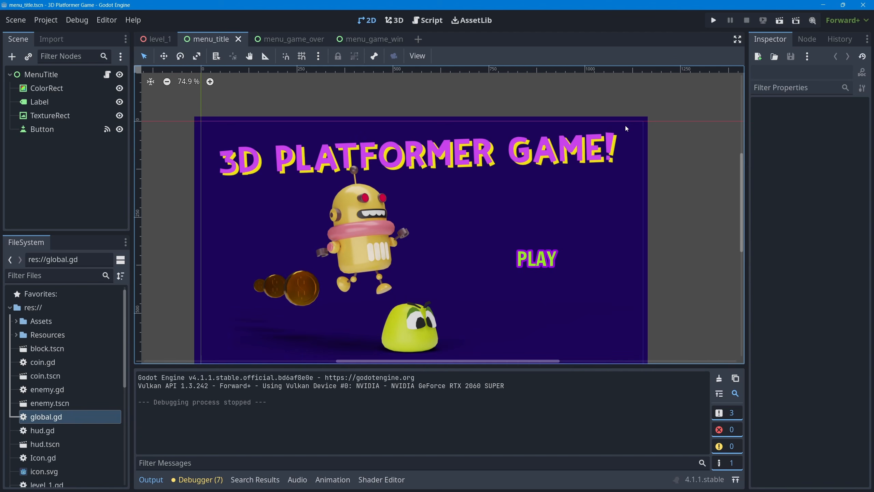
# Download and install the 4.1.1.stable export templates from the Official GitHub Releases mirror
pyautogui.click(50, 22)
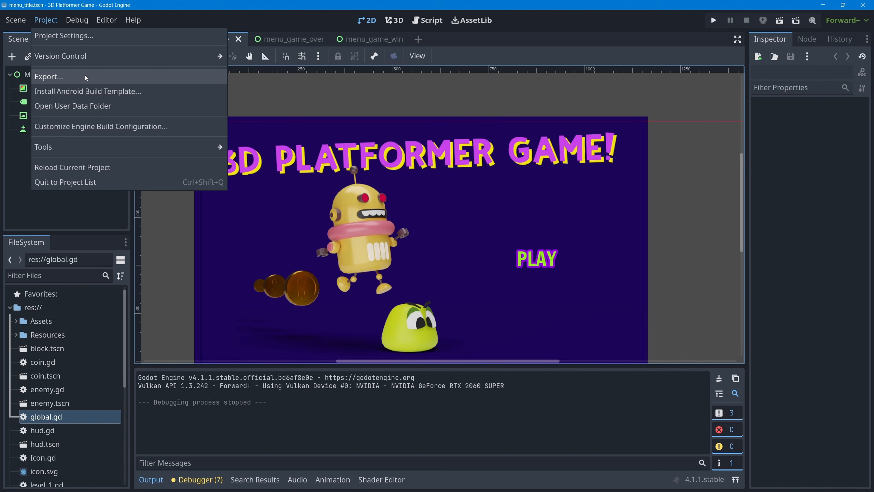
pyautogui.moveTo(114, 21)
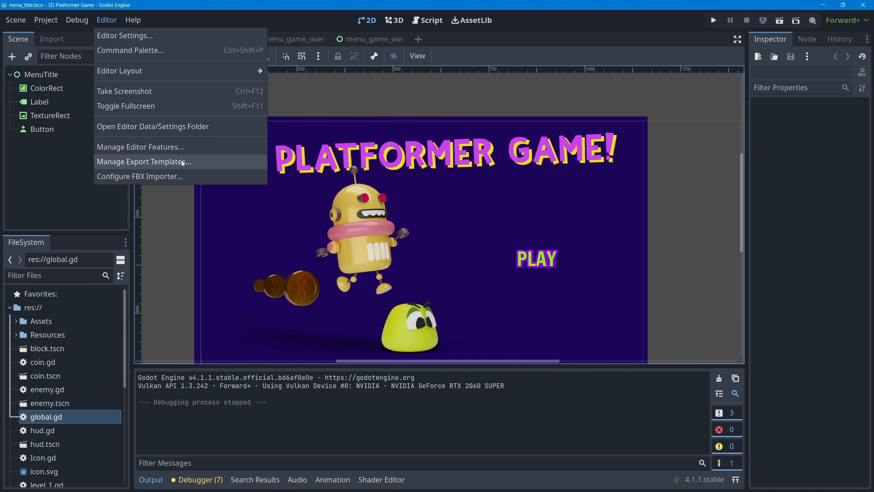
pyautogui.click(203, 164)
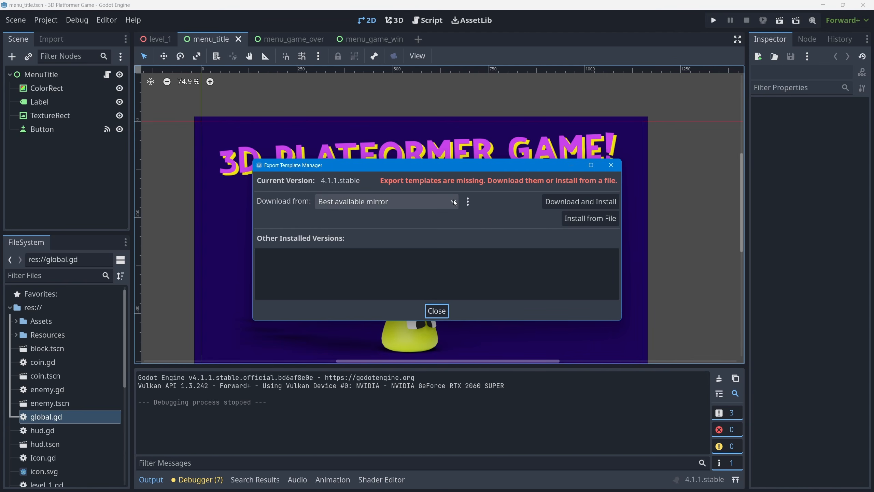
pyautogui.click(392, 203)
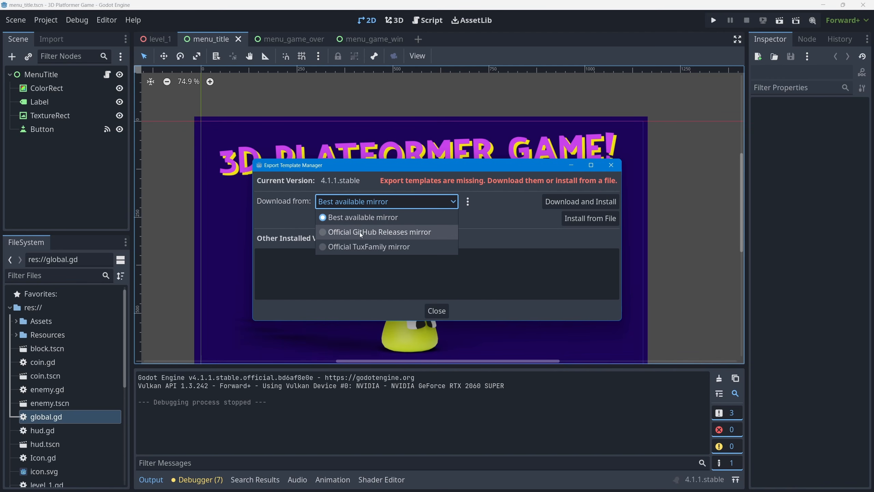
pyautogui.click(386, 233)
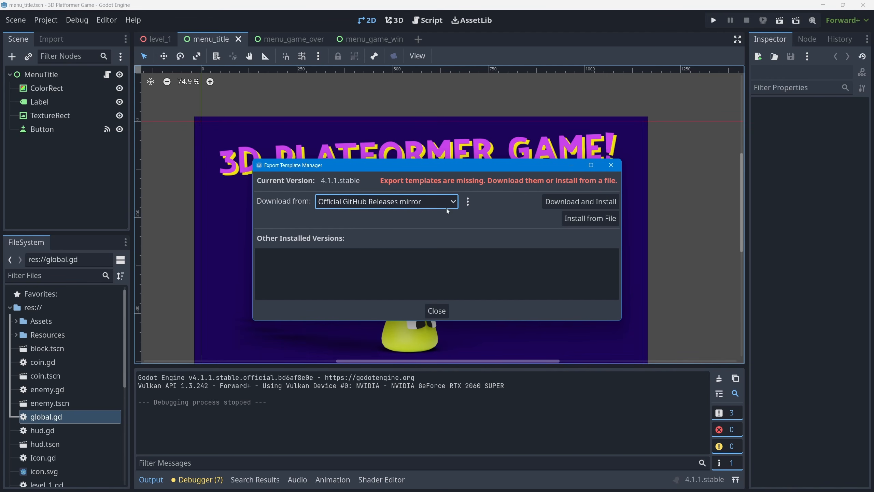
pyautogui.click(568, 202)
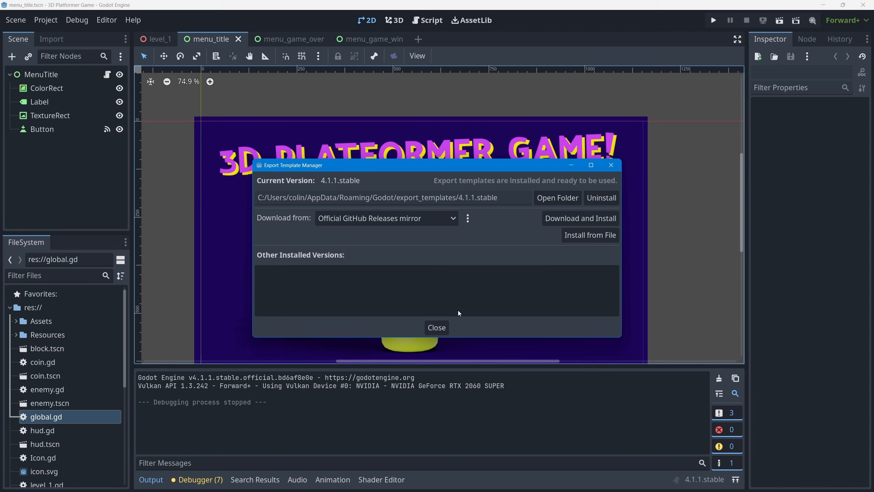
pyautogui.click(432, 330)
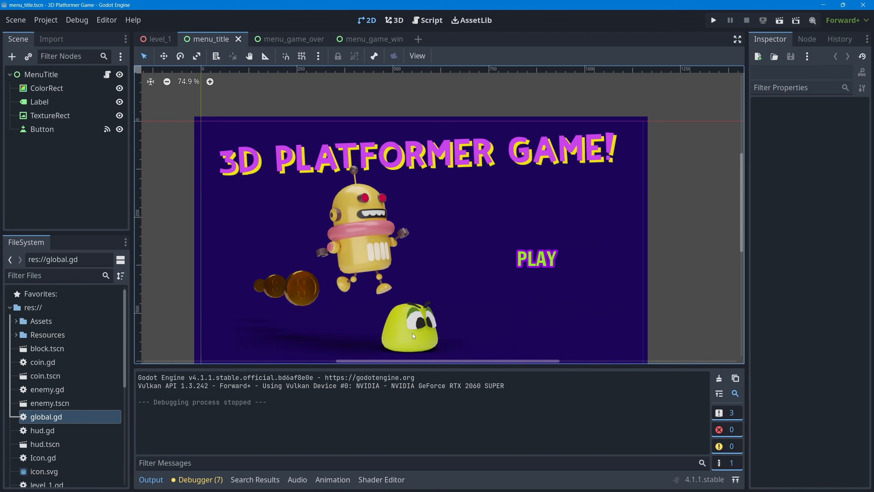
# Add a Windows Desktop preset to the project's export configuration
pyautogui.click(46, 20)
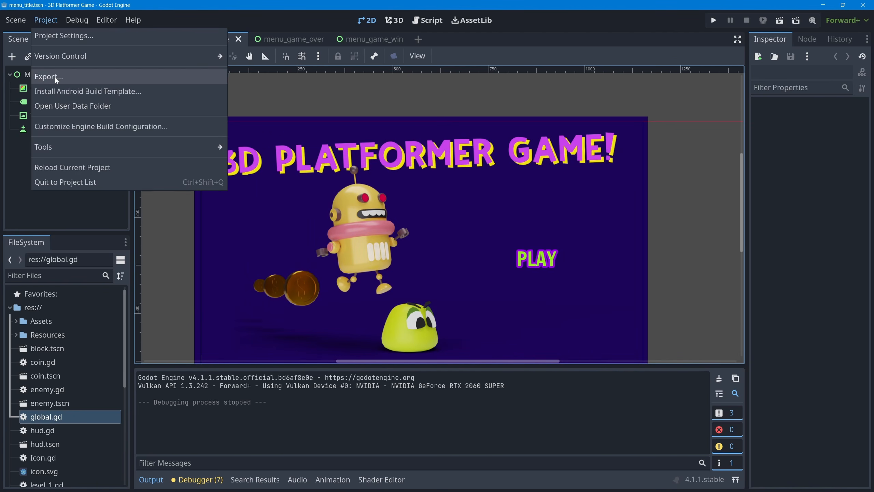
pyautogui.click(65, 77)
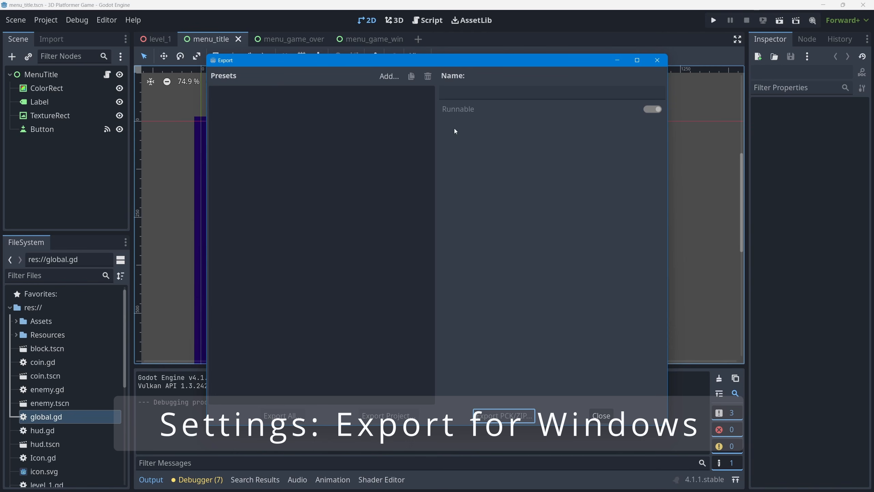
pyautogui.click(389, 77)
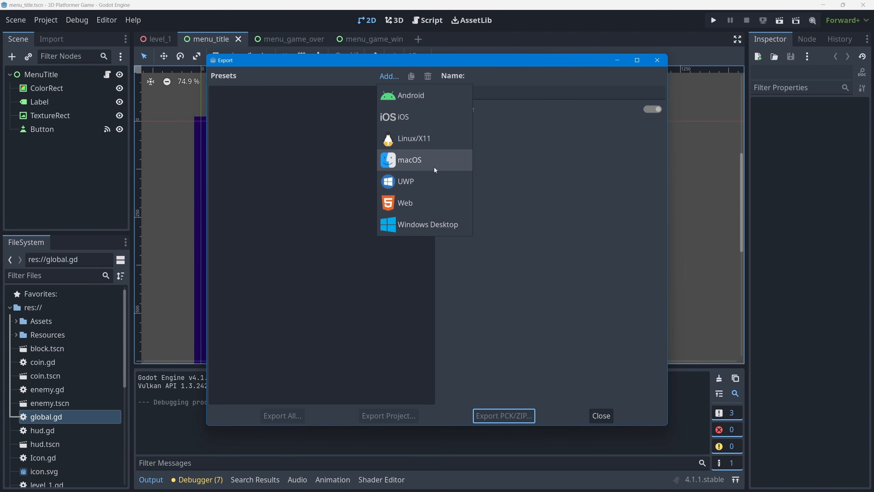
pyautogui.click(455, 226)
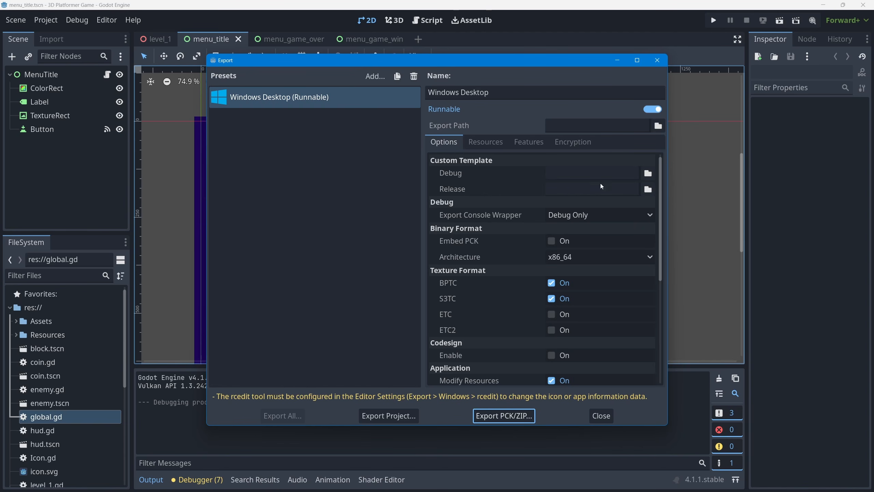
# Enable Embed PCK and set Export Console Wrapper to No for the Windows Desktop preset
pyautogui.click(552, 241)
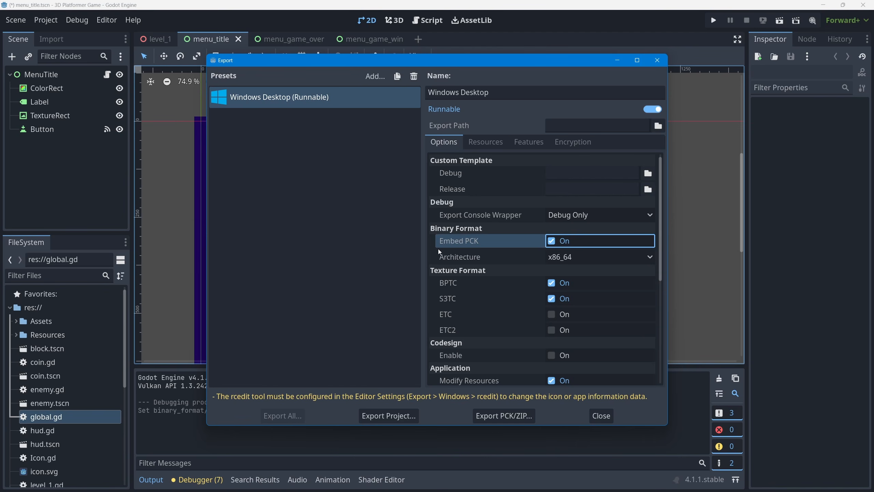
pyautogui.moveTo(479, 246)
pyautogui.click(579, 216)
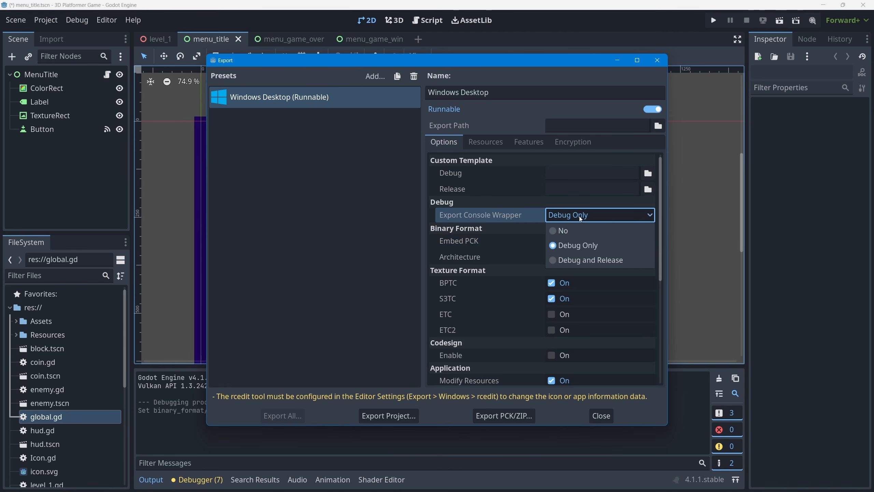
pyautogui.click(555, 231)
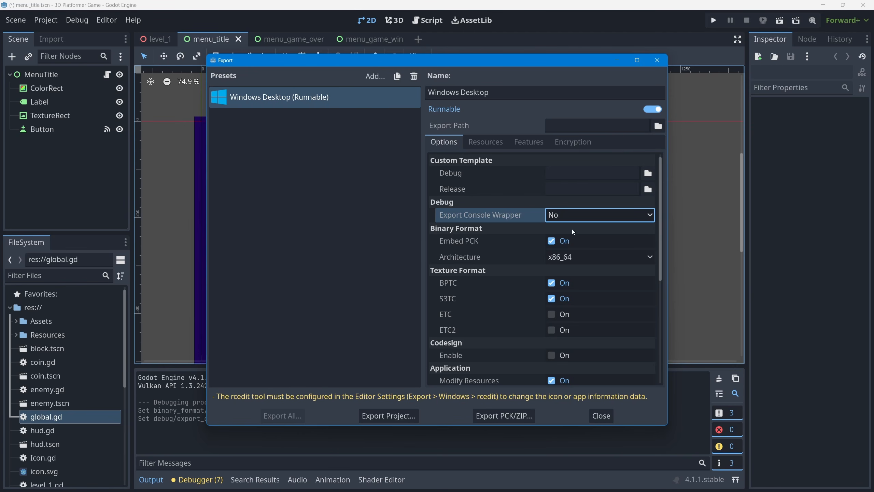
# Set the preset's company name to BornCG, product name to "3D Platformer Game!" and file description to "3D Game"
pyautogui.scroll(-5, 605, 275)
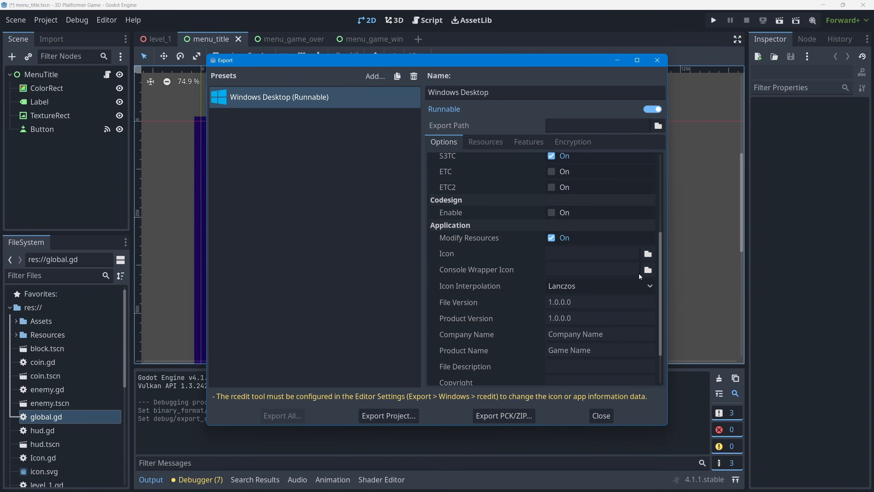
pyautogui.scroll(-1, 641, 276)
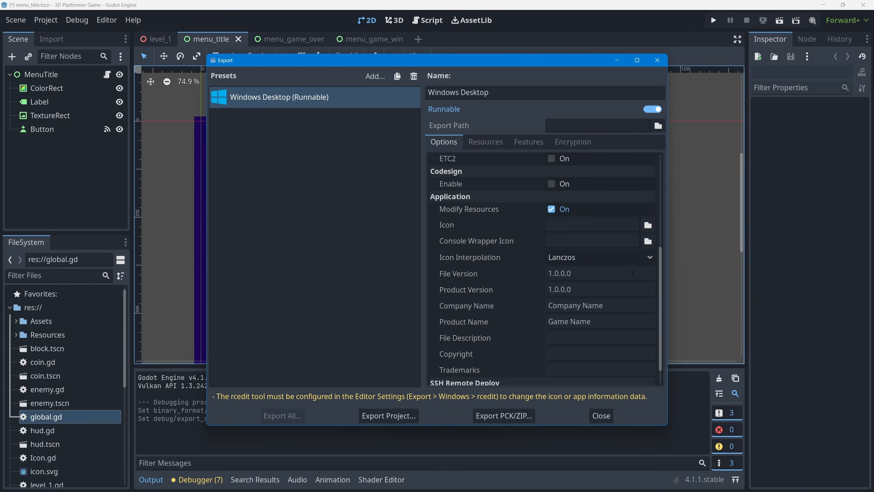
pyautogui.scroll(-1, 631, 268)
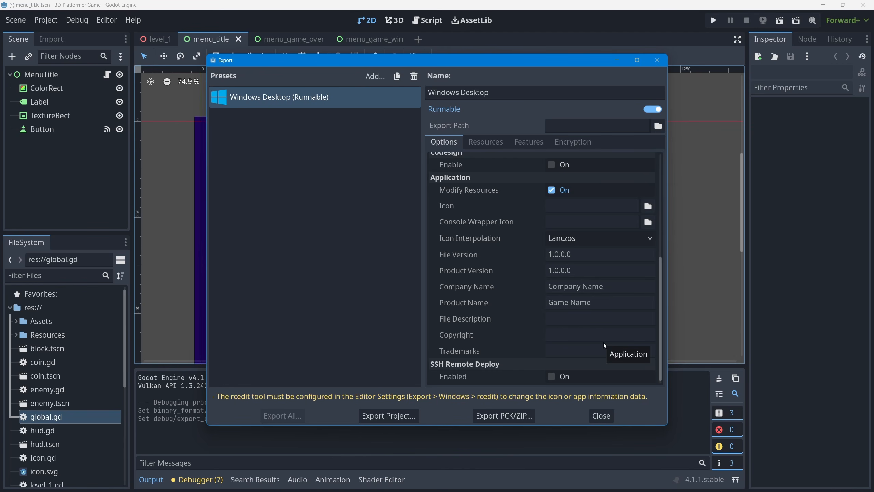
pyautogui.click(518, 291)
pyautogui.write('BornCG')
pyautogui.press('Tab')
pyautogui.write('3D Platformer Game!')
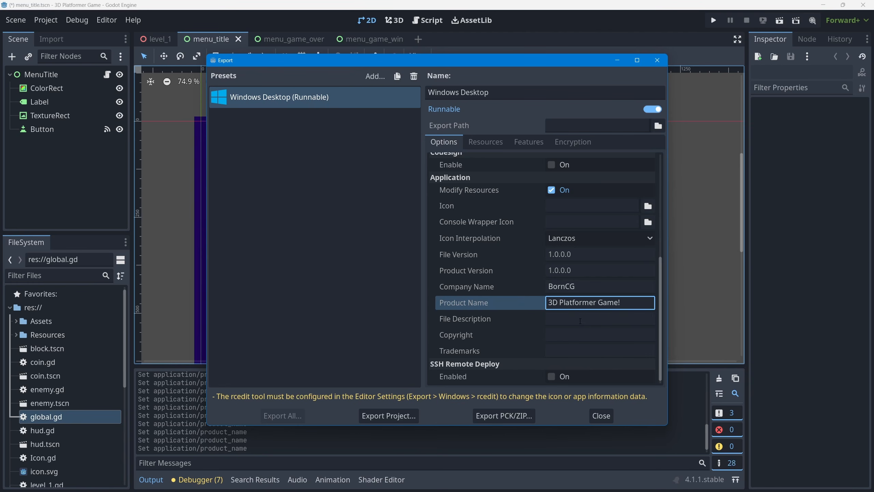
pyautogui.press('Tab')
pyautogui.write('3D Game')
# Set the preset's copyright text to "2023 © BornCG", including the copyright symbol
pyautogui.press('Tab')
pyautogui.write('2023')
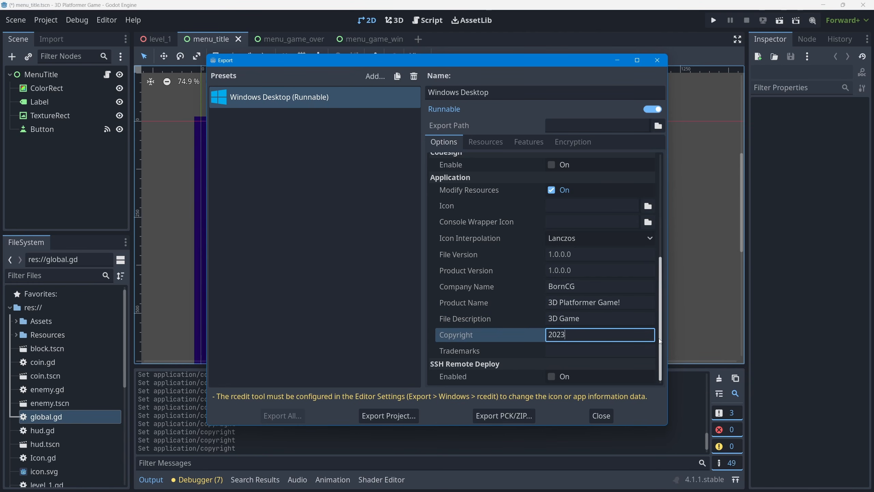
pyautogui.press('super+period')
pyautogui.write('copy')
pyautogui.press('Return')
pyautogui.click(551, 335)
pyautogui.write('BornCG')
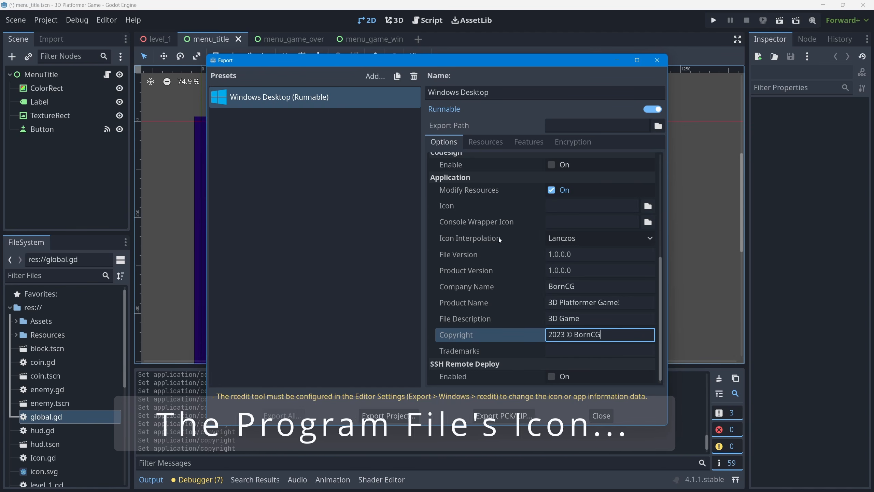
# Close the export configuration, minimize the editor and copy the two robot icon PNG files from the desktop
pyautogui.moveTo(467, 210)
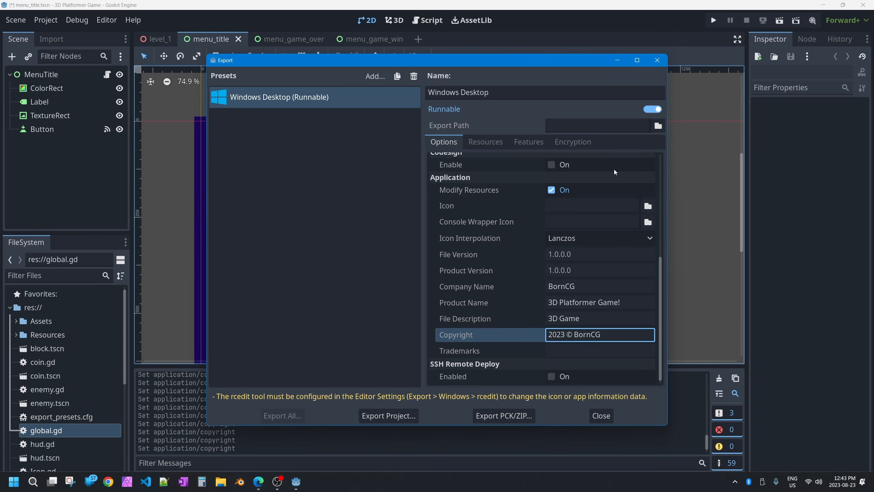
pyautogui.click(602, 415)
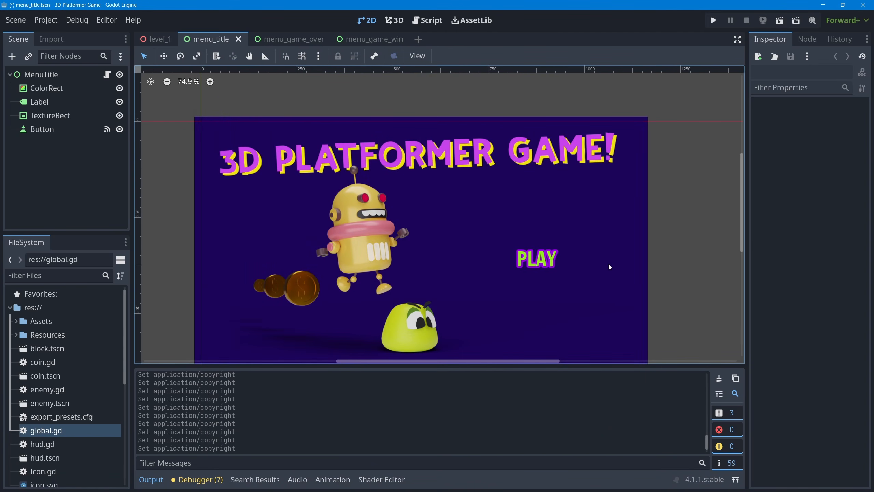
pyautogui.click(823, 5)
pyautogui.click(34, 162)
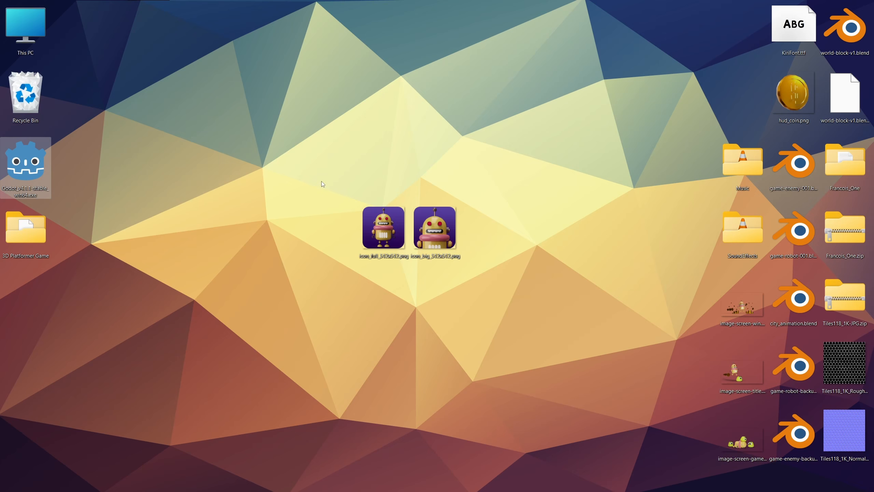
pyautogui.moveTo(321, 181); pyautogui.dragTo(489, 264)
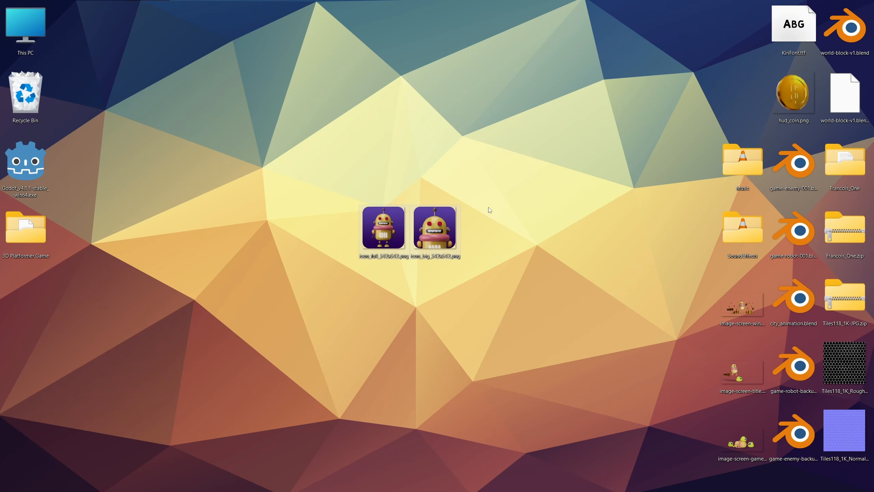
pyautogui.click(337, 195)
pyautogui.moveTo(355, 201); pyautogui.dragTo(487, 274)
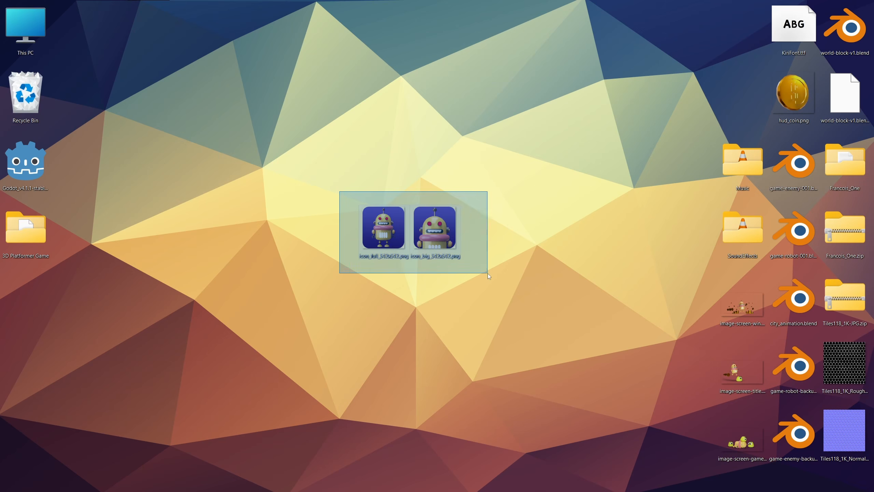
pyautogui.rightClick(430, 219)
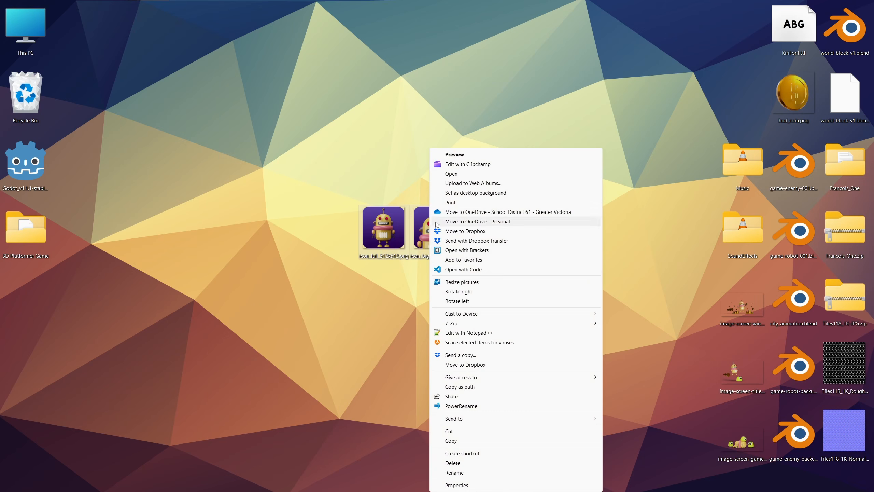
pyautogui.click(463, 441)
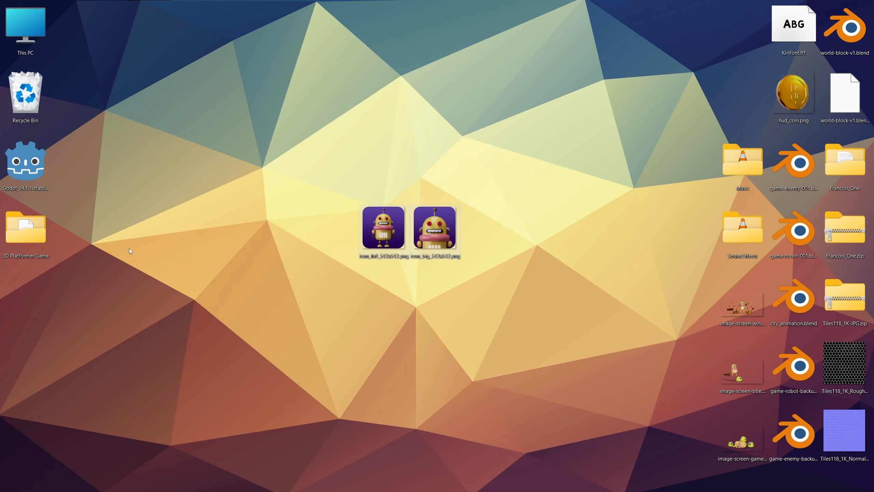
# Create a folder named Icons inside the Assets folder of the 3D Platformer Game project
pyautogui.doubleClick(30, 230)
pyautogui.doubleClick(336, 104)
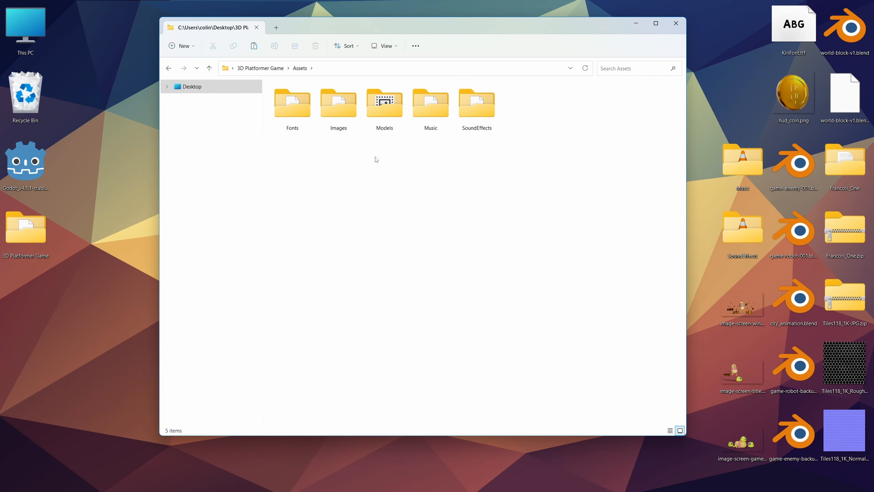
pyautogui.rightClick(377, 159)
pyautogui.moveTo(445, 323)
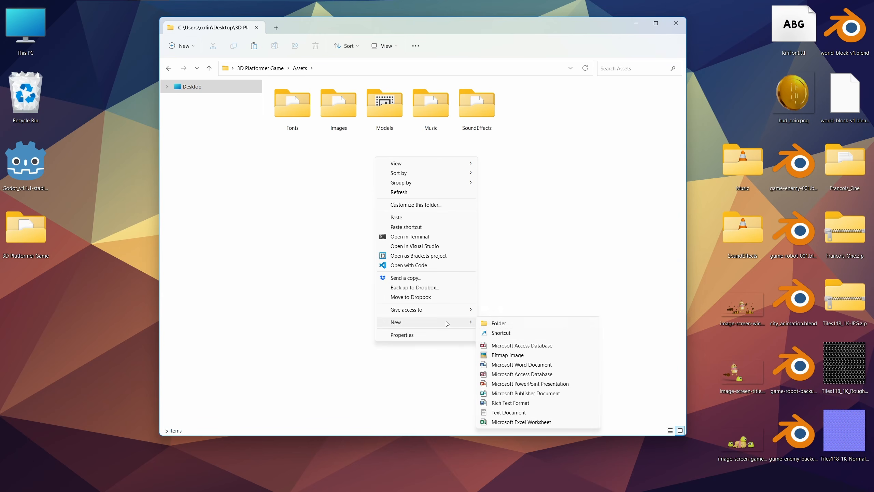
pyautogui.click(517, 324)
pyautogui.write('Icon')
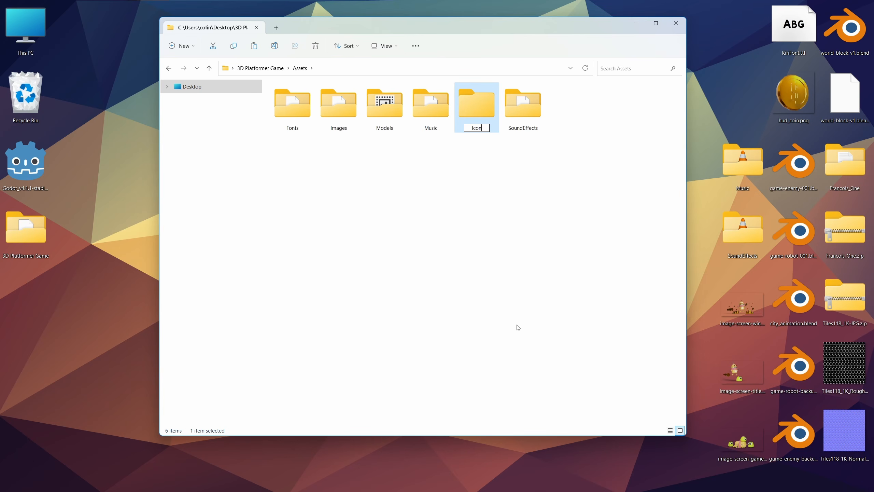
pyautogui.write('s')
pyautogui.press('Return')
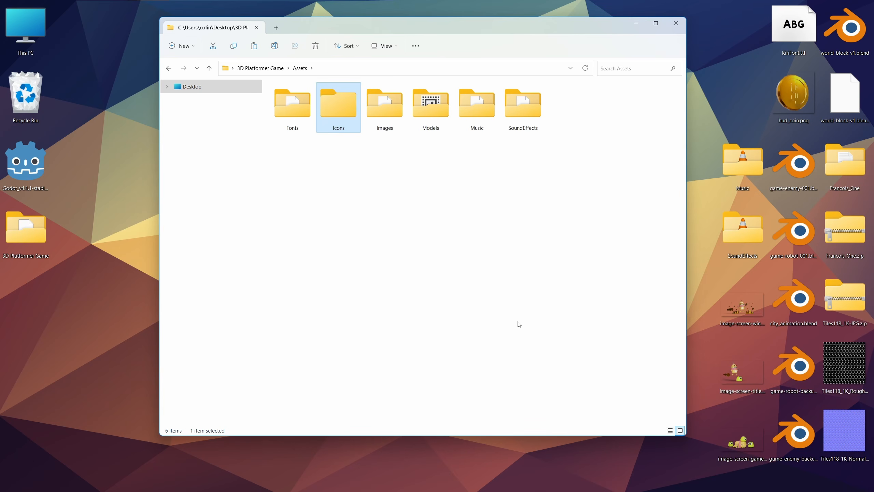
# Paste the two copied icon PNG files into the new Icons folder
pyautogui.doubleClick(346, 95)
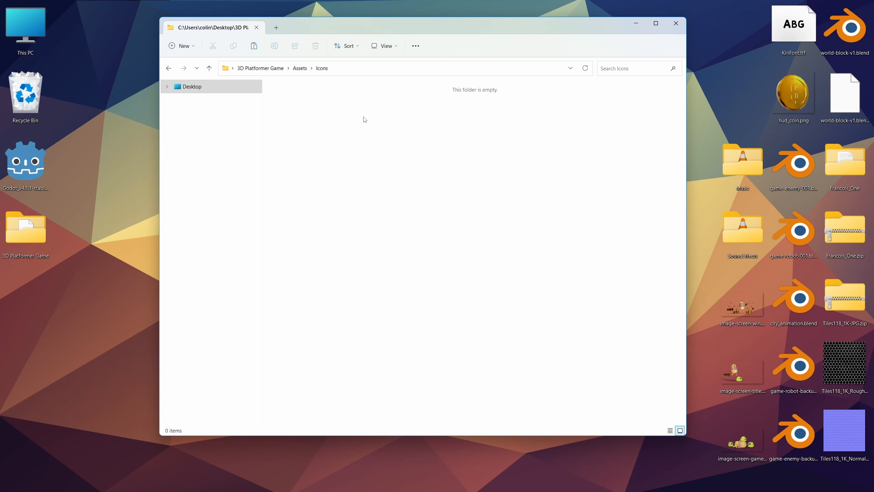
pyautogui.rightClick(403, 135)
pyautogui.click(463, 195)
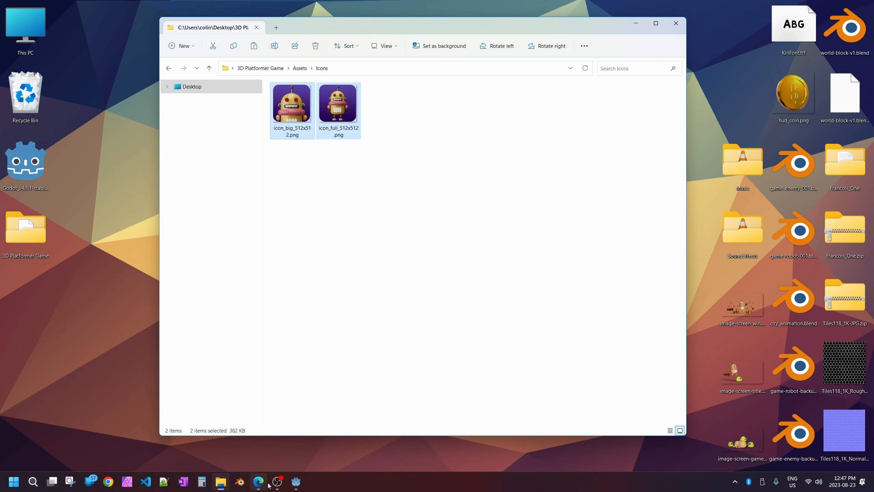
# Switch back to Godot, reopen the project's export configuration and start choosing a file for the Windows Desktop preset's application icon
pyautogui.click(296, 482)
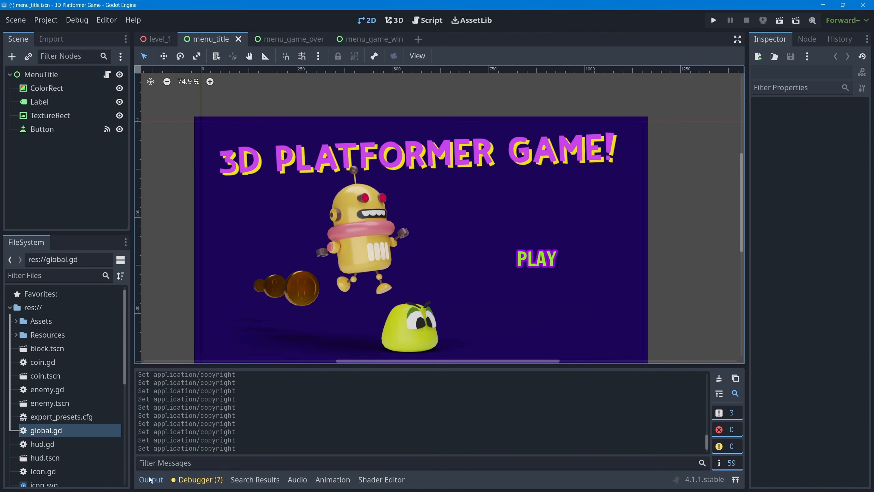
pyautogui.click(151, 479)
pyautogui.click(46, 19)
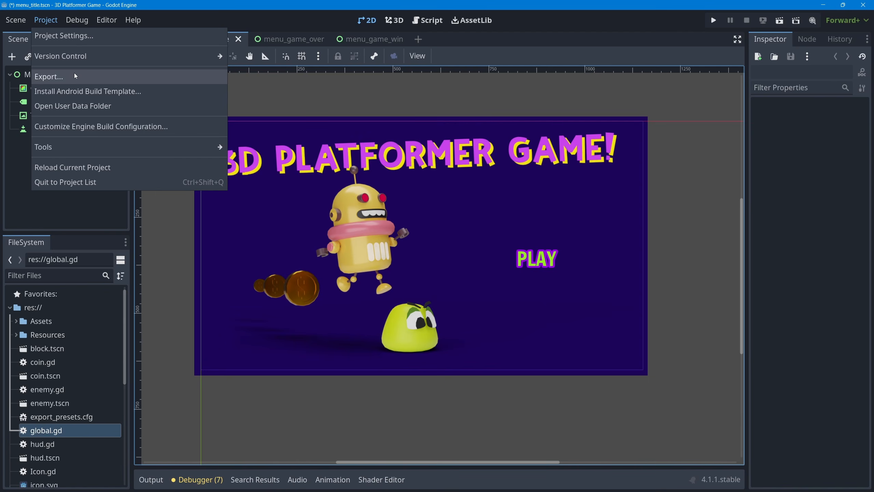
pyautogui.click(76, 75)
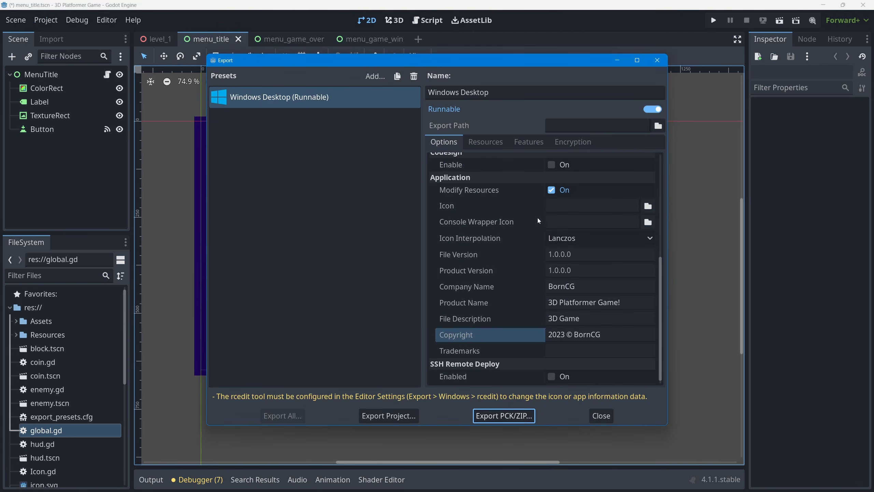
pyautogui.click(649, 206)
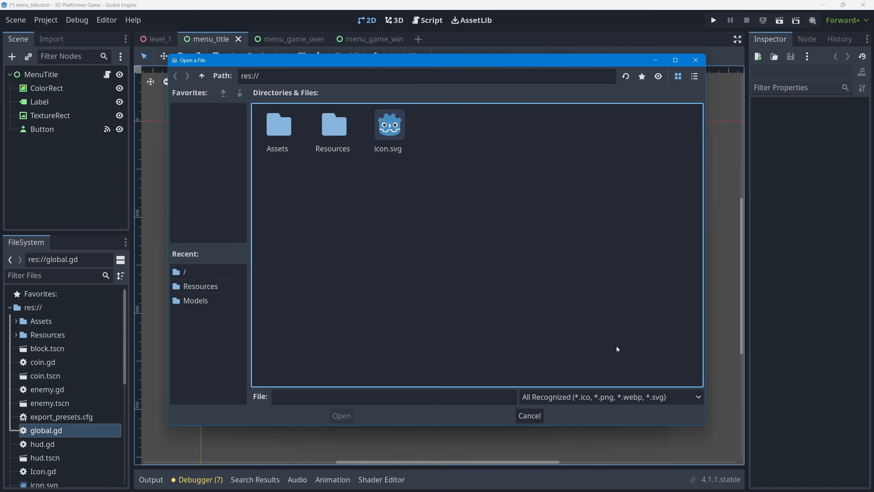
# Switch to the ConvertICO page in the browser and add the 40x40, 24x24 and 20x20 pixel icon layer sizes
pyautogui.hotkey('alt', 'Tab')
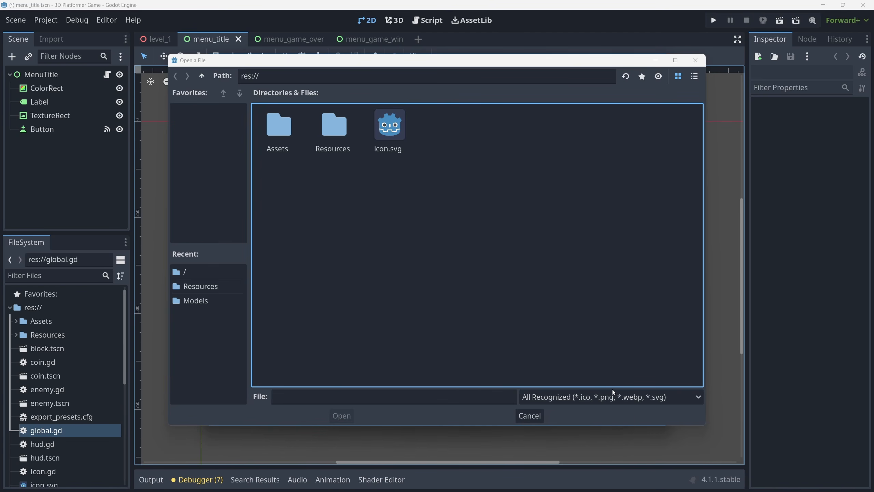
pyautogui.hotkey('alt', 'Tab')
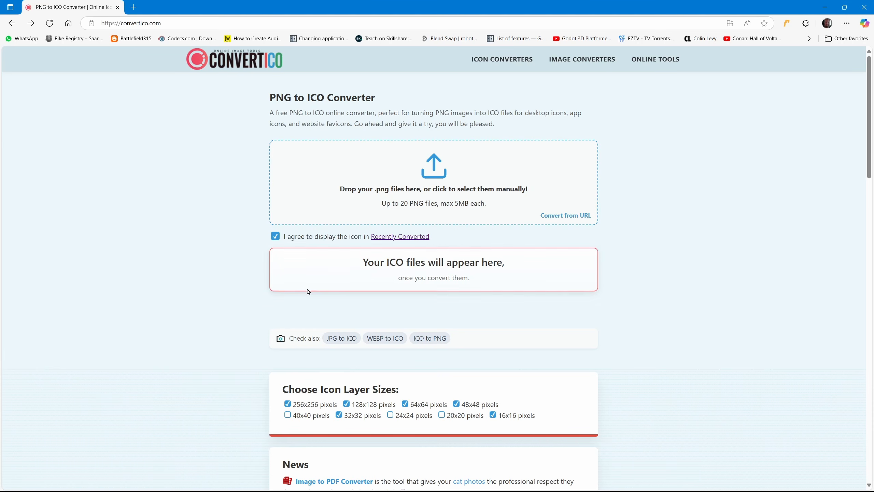
pyautogui.scroll(-5, 307, 288)
pyautogui.scroll(5, 439, 243)
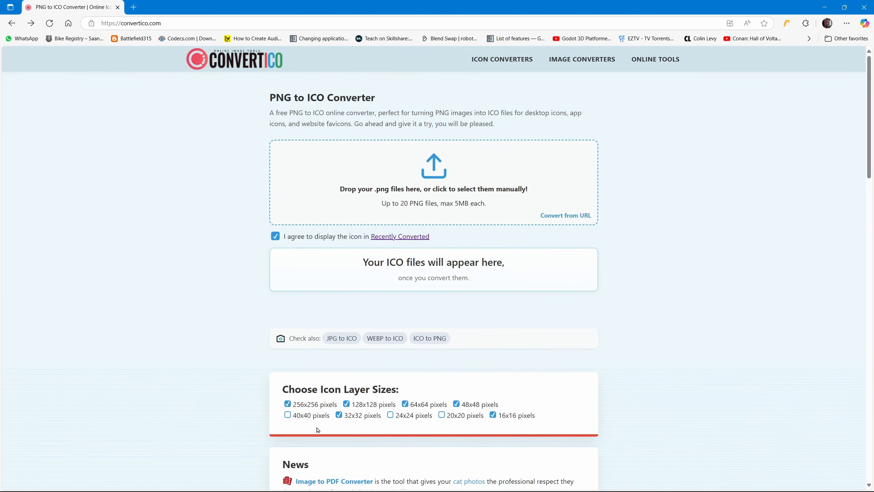
pyautogui.click(288, 415)
pyautogui.click(390, 415)
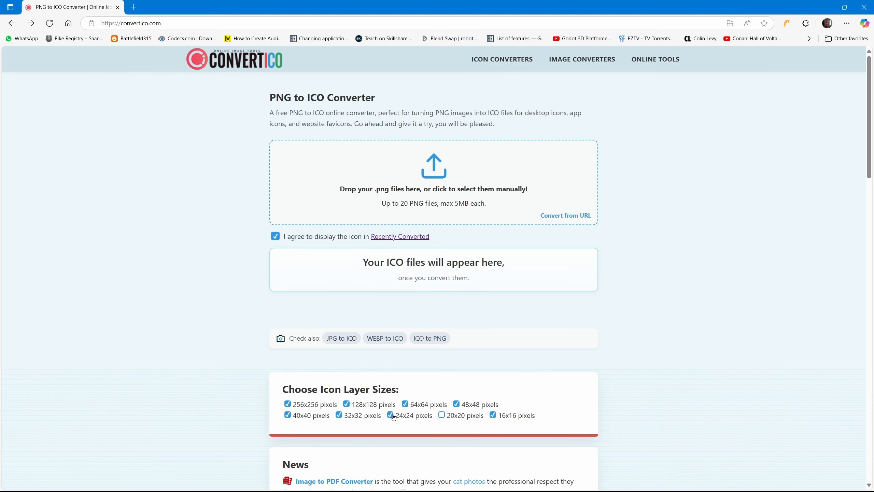
pyautogui.click(442, 415)
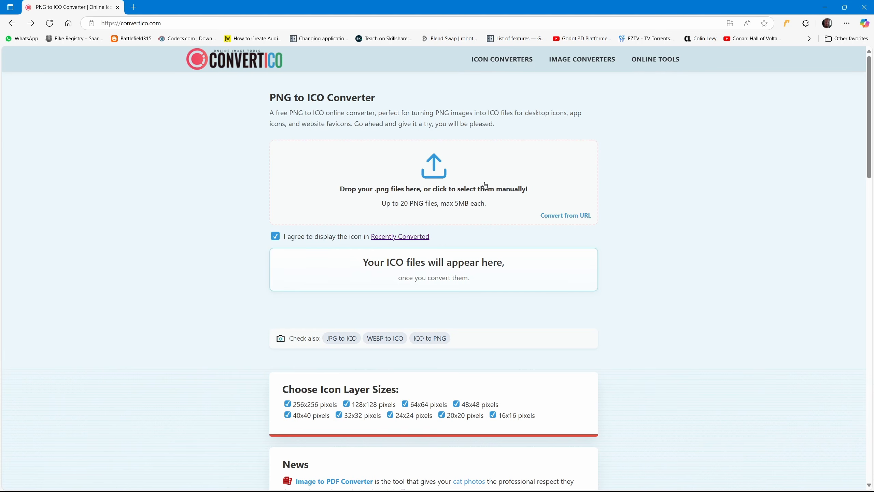
# Upload icon_full_512x512.png from the desktop folder in File Explorer to the PNG to ICO converter
pyautogui.hotkey('alt', 'Tab')
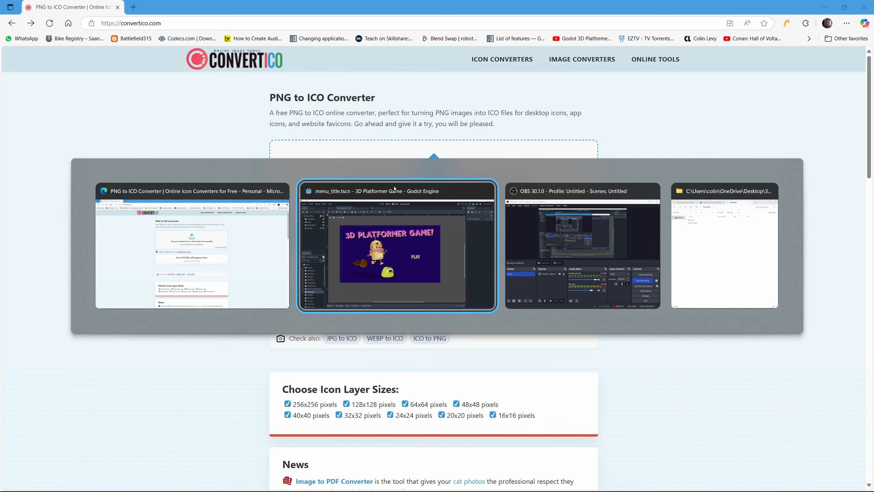
pyautogui.hotkey('alt', 'Tab')
pyautogui.hotkey('alt', 'Tab')
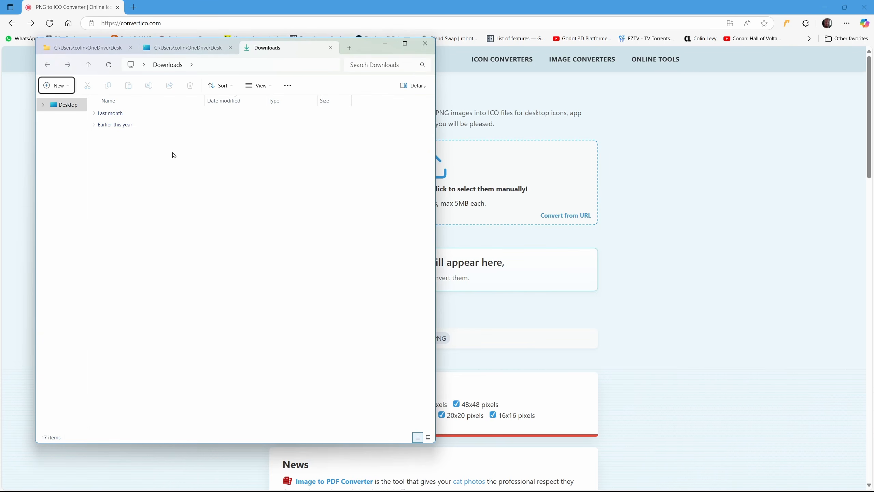
pyautogui.click(188, 50)
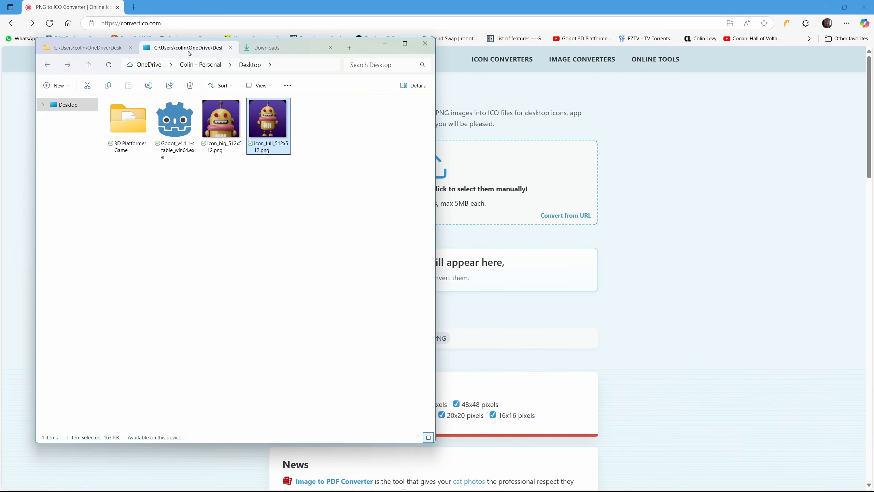
pyautogui.click(225, 126)
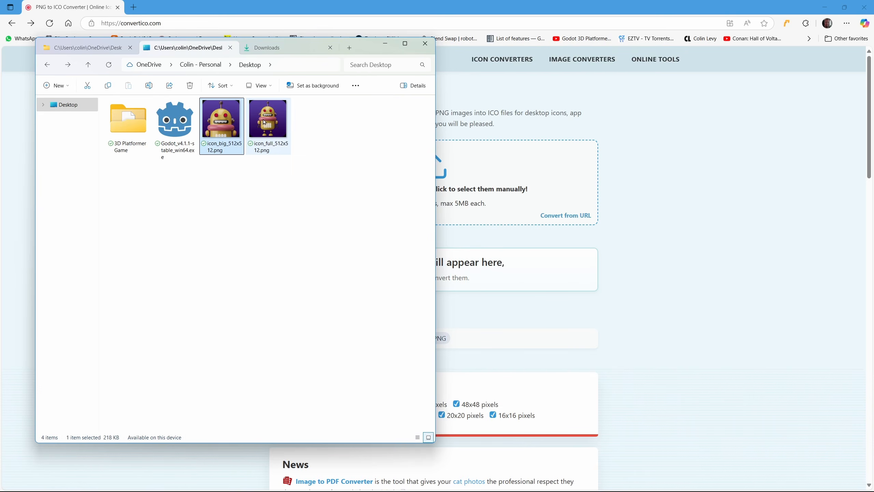
pyautogui.click(265, 122)
pyautogui.click(235, 118)
pyautogui.click(266, 119)
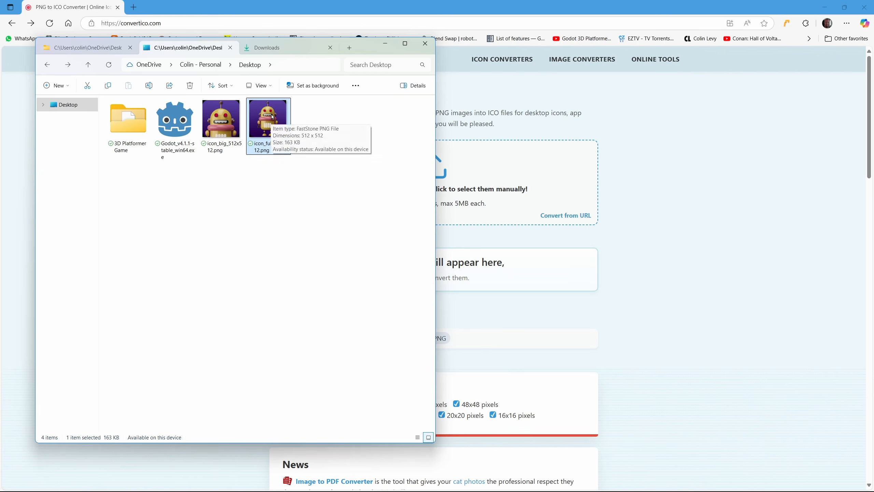
pyautogui.moveTo(267, 128); pyautogui.dragTo(482, 169)
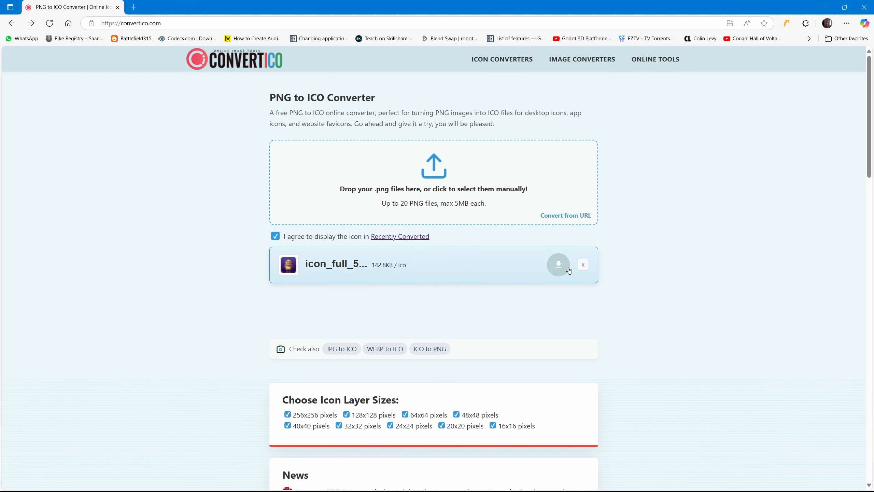
# Download the converted icon_full_512x512.ico and copy it from the Downloads folder, shown as large thumbnails
pyautogui.click(550, 268)
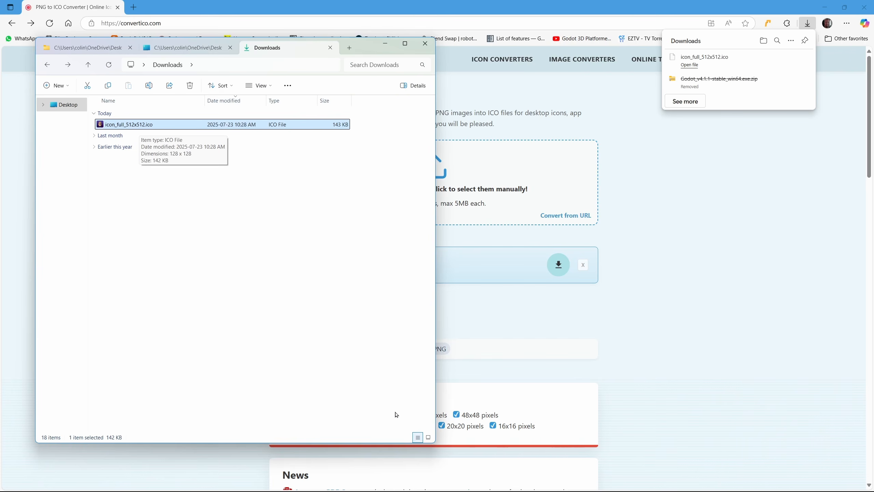
pyautogui.click(429, 437)
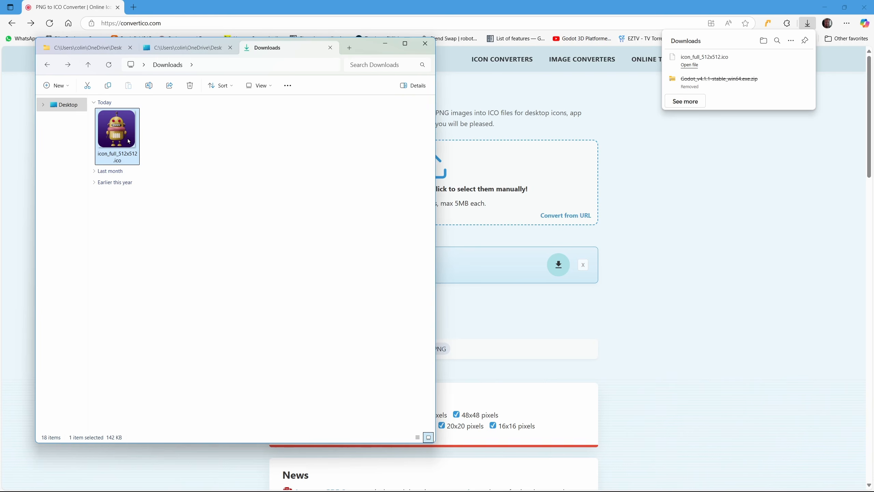
pyautogui.moveTo(123, 125)
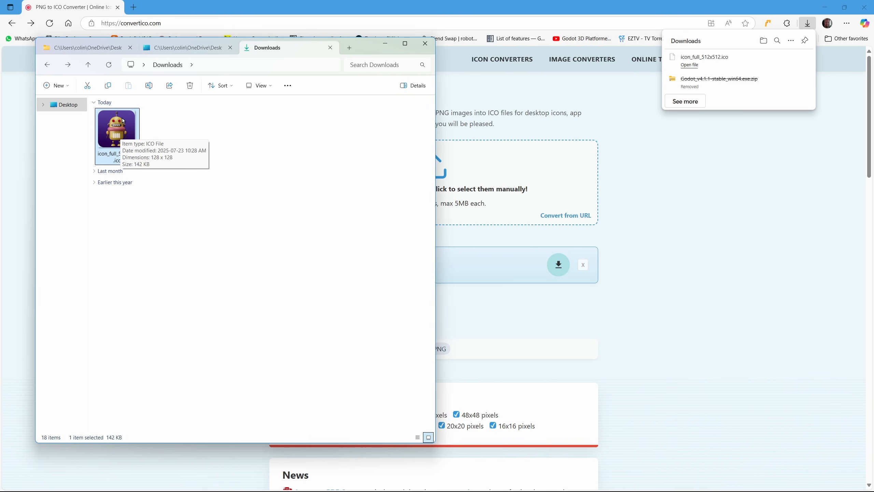
pyautogui.rightClick(124, 119)
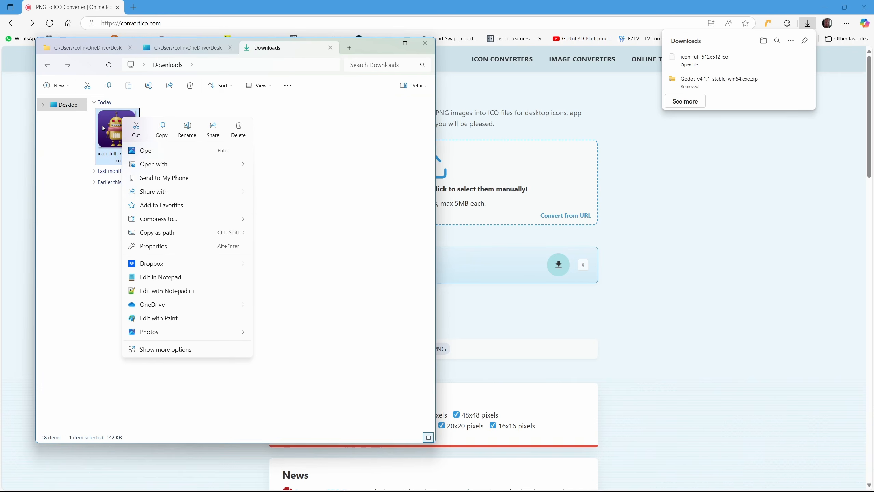
pyautogui.click(161, 128)
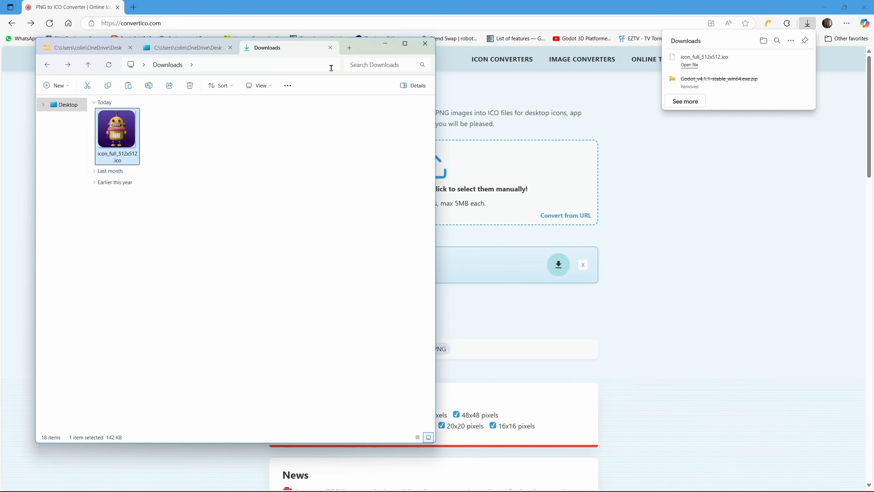
# Return to the desktop and paste icon_full_512x512.ico into the 3D Platformer Game project's Assets/Icons folder
pyautogui.click(383, 45)
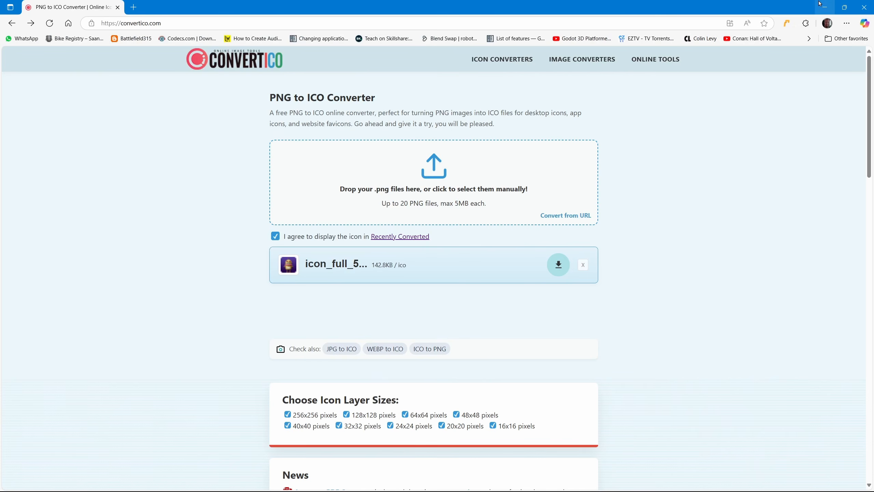
pyautogui.click(824, 8)
pyautogui.click(823, 5)
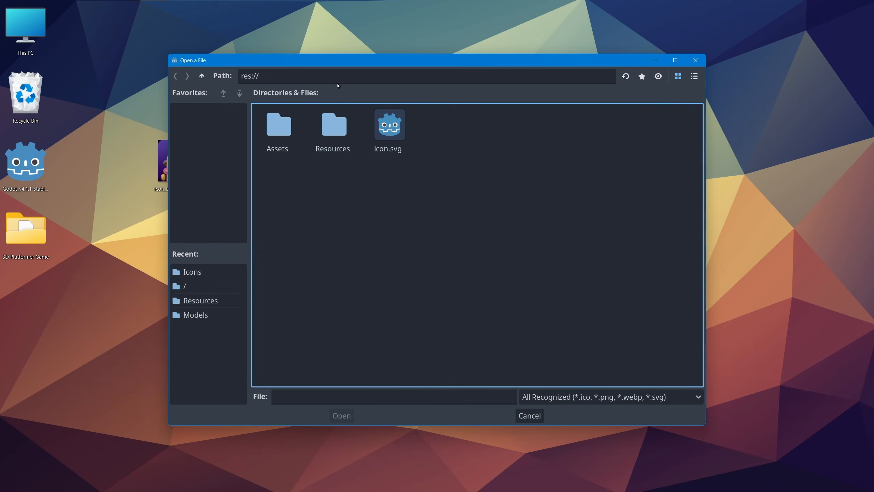
pyautogui.doubleClick(30, 230)
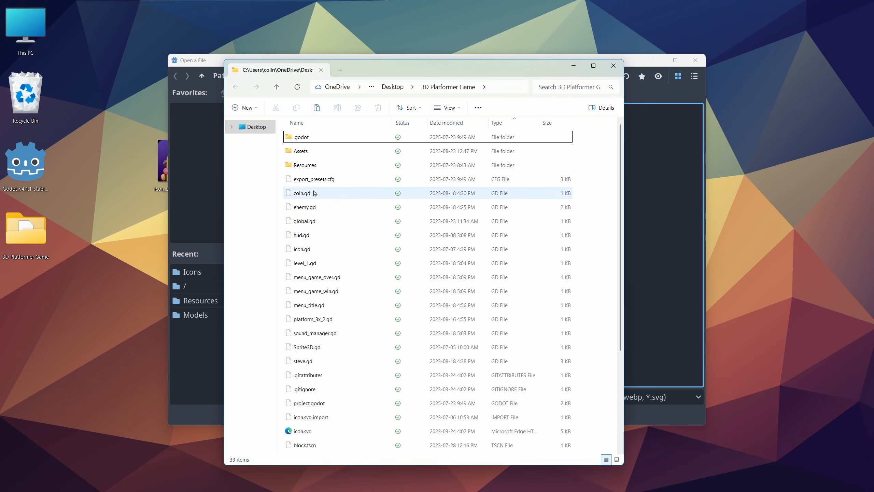
pyautogui.click(616, 459)
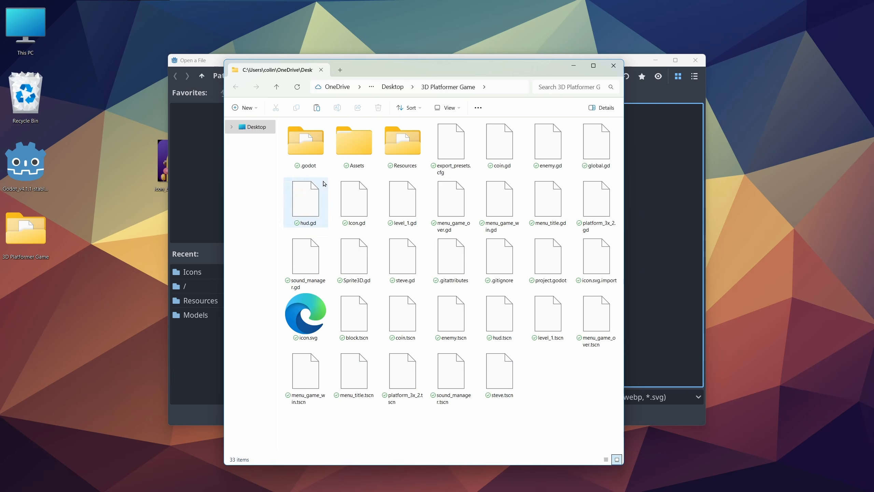
pyautogui.doubleClick(362, 137)
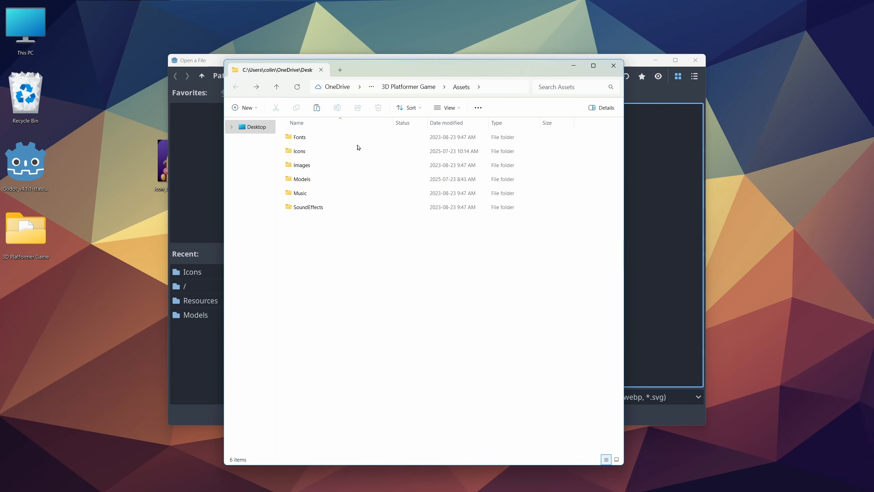
pyautogui.doubleClick(311, 152)
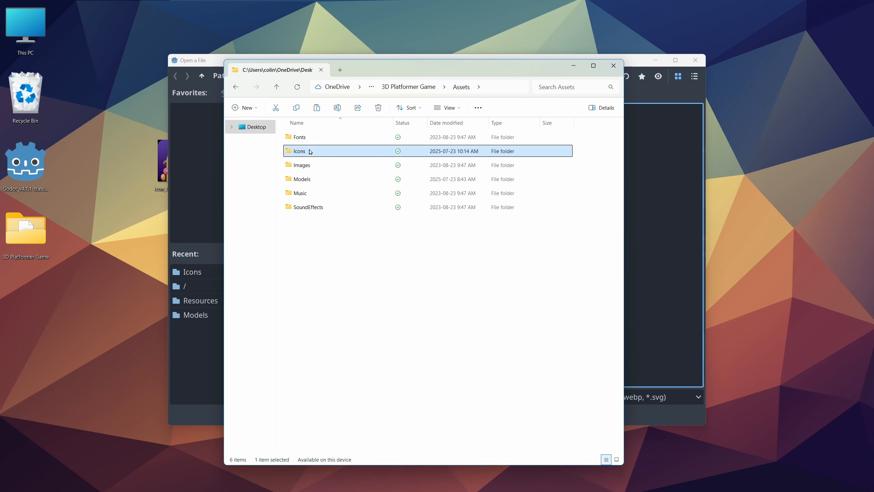
pyautogui.rightClick(473, 192)
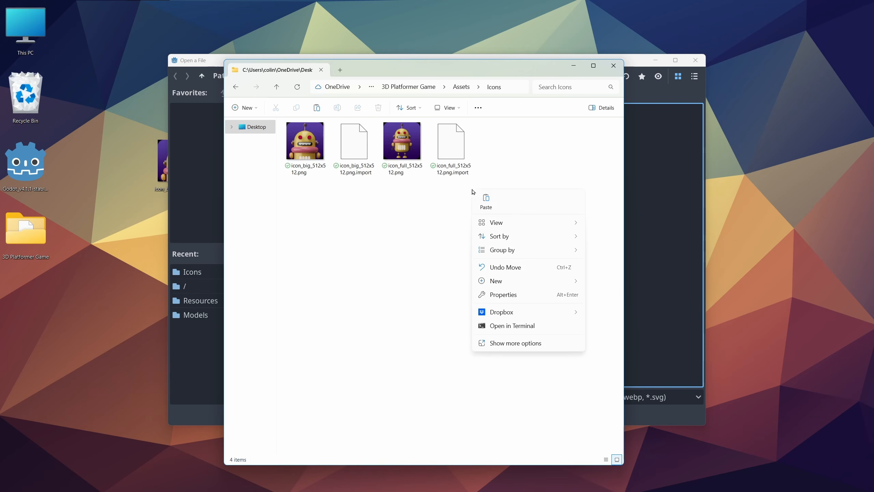
pyautogui.click(482, 198)
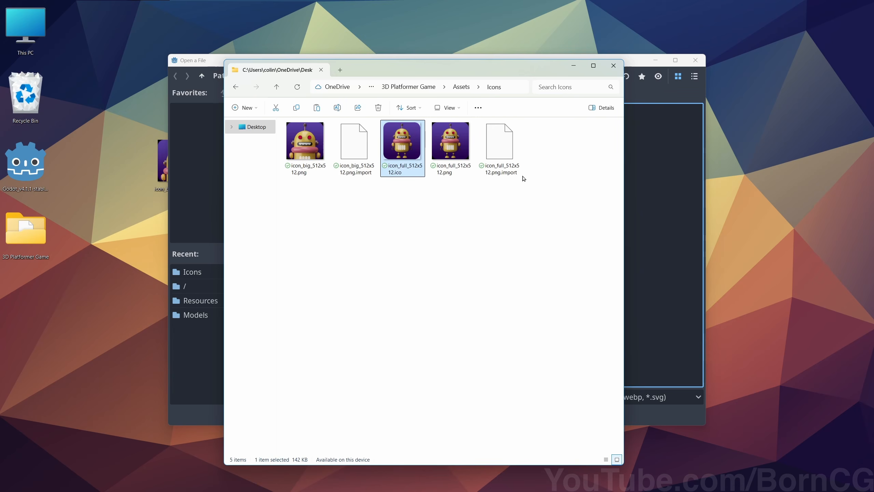
pyautogui.click(573, 66)
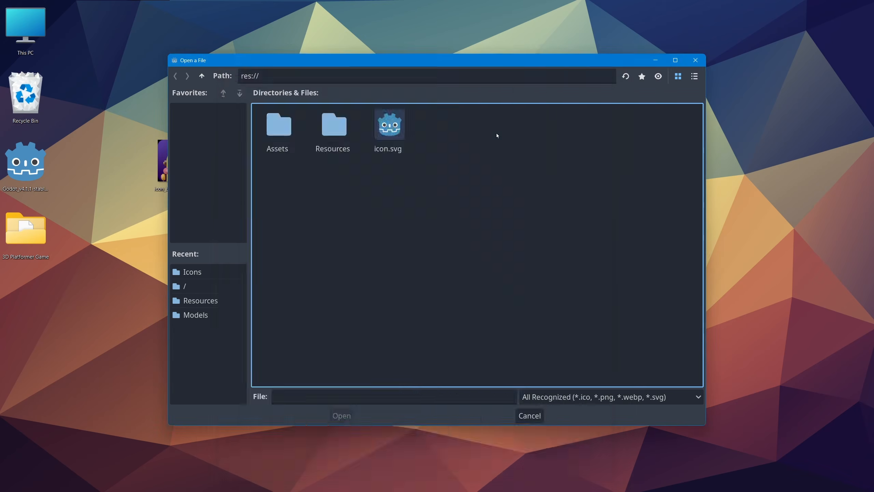
# Switch back to the Godot editor and dismiss the pending file chooser, returning to the export configuration
pyautogui.hotkey('alt', 'Tab')
pyautogui.hotkey('alt', 'Tab')
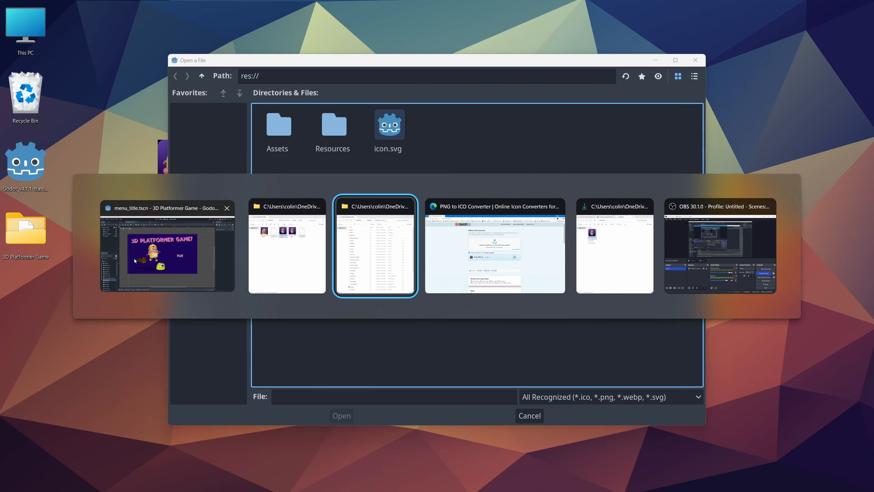
pyautogui.click(196, 241)
pyautogui.moveTo(251, 60)
pyautogui.mouseDown()
pyautogui.moveTo(329, 97)
pyautogui.moveTo(254, 69)
pyautogui.mouseUp()
pyautogui.click(701, 70)
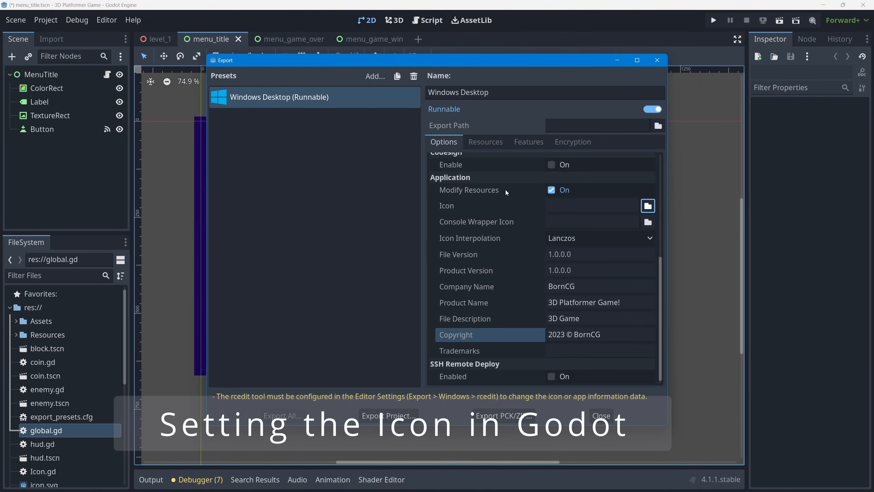
# Set the Windows Desktop preset's application icon to icon_full_512x512_Qnf_icon.ico from Assets/Icons, with the files shown as a list, and close the export configuration
pyautogui.click(647, 206)
pyautogui.doubleClick(284, 133)
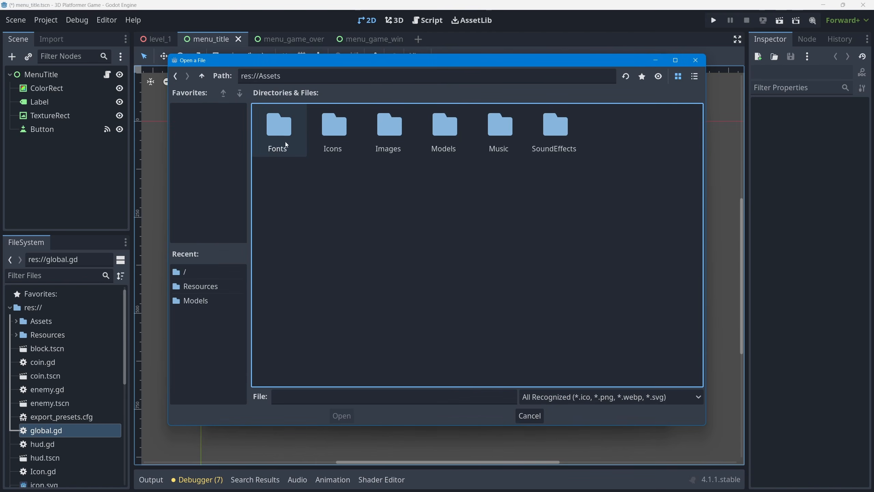
pyautogui.doubleClick(334, 132)
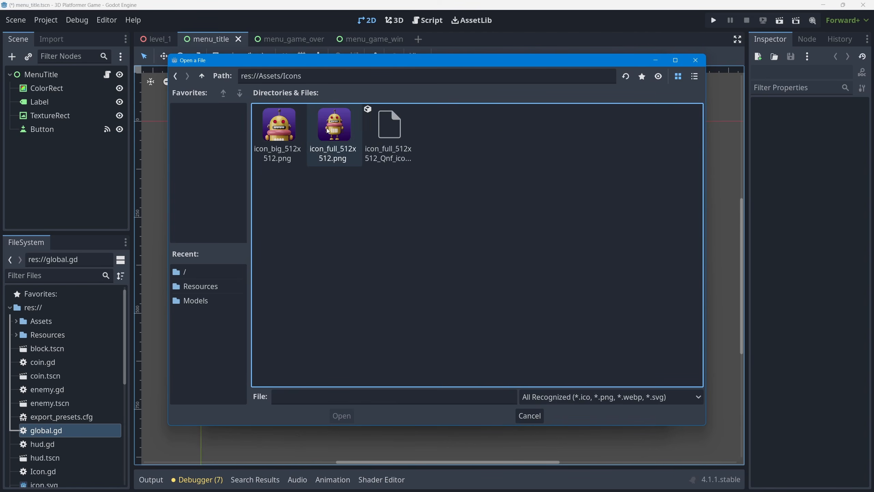
pyautogui.click(387, 127)
pyautogui.click(694, 76)
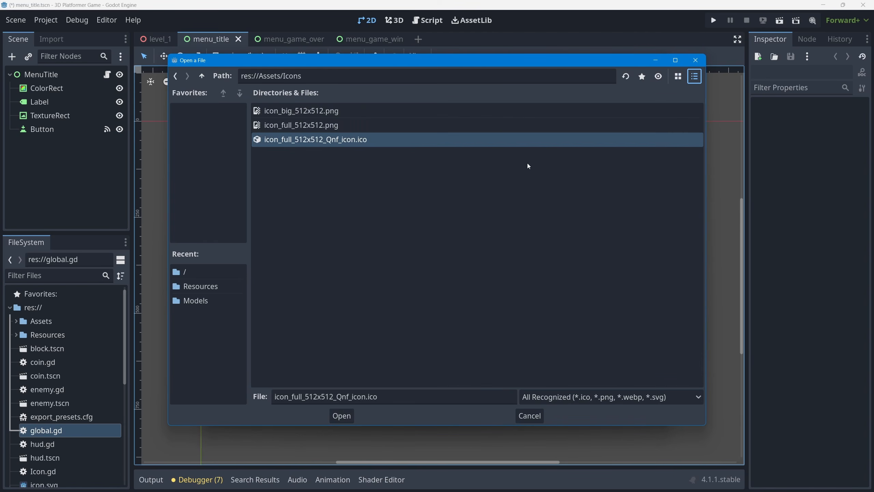
pyautogui.click(342, 416)
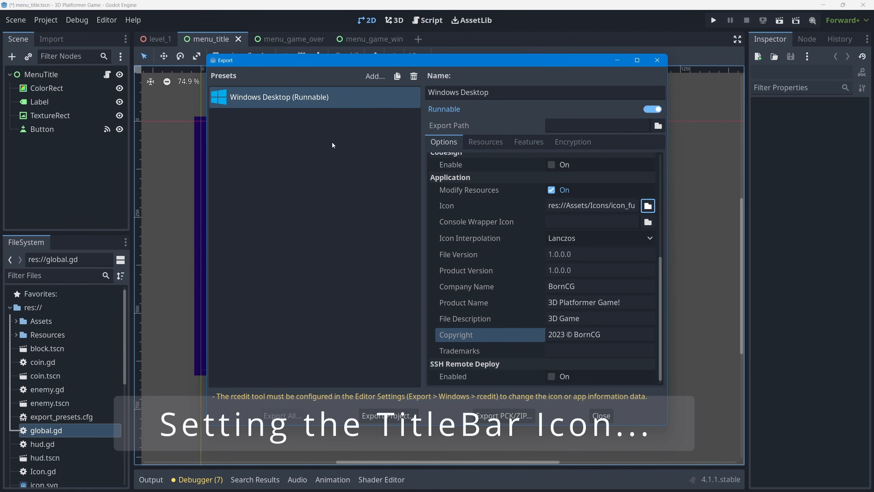
pyautogui.click(604, 419)
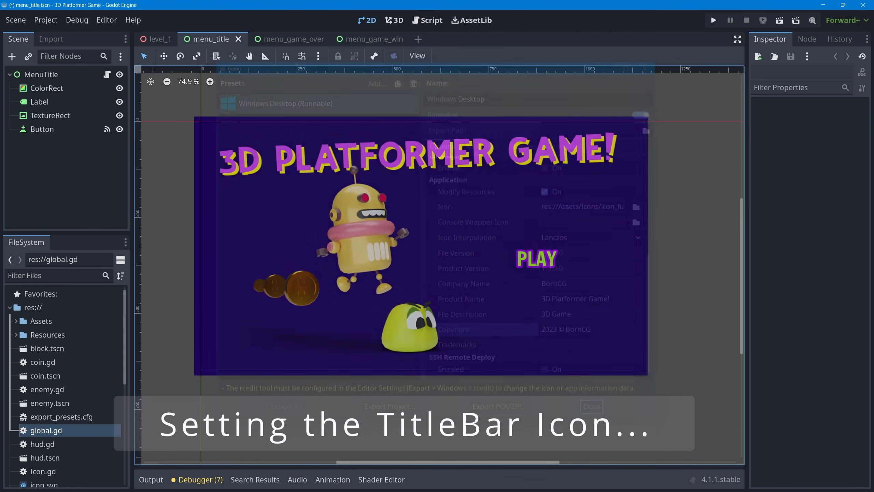
# Set the project's icon in the application config settings to icon_big_512x512.png from Assets/Icons
pyautogui.click(41, 21)
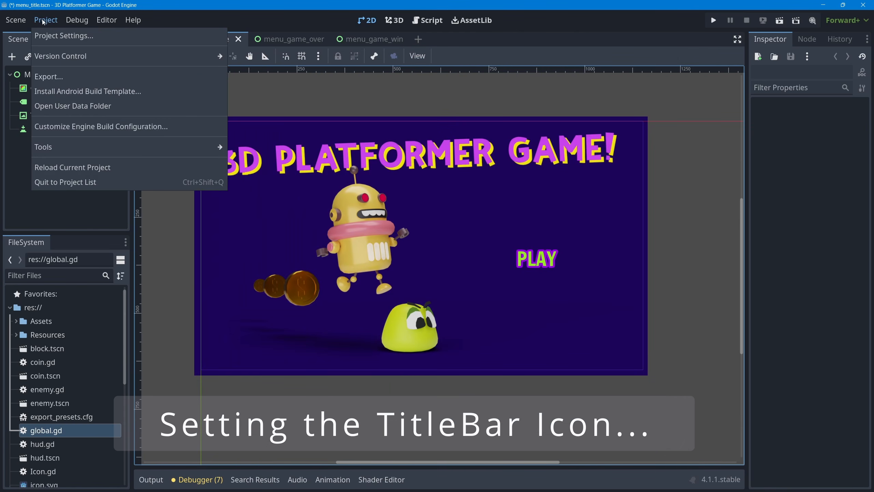
pyautogui.click(60, 35)
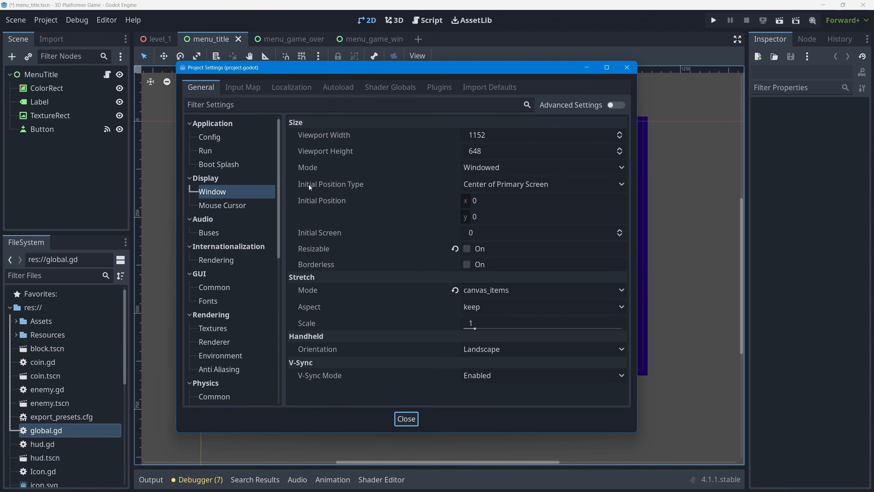
pyautogui.click(210, 137)
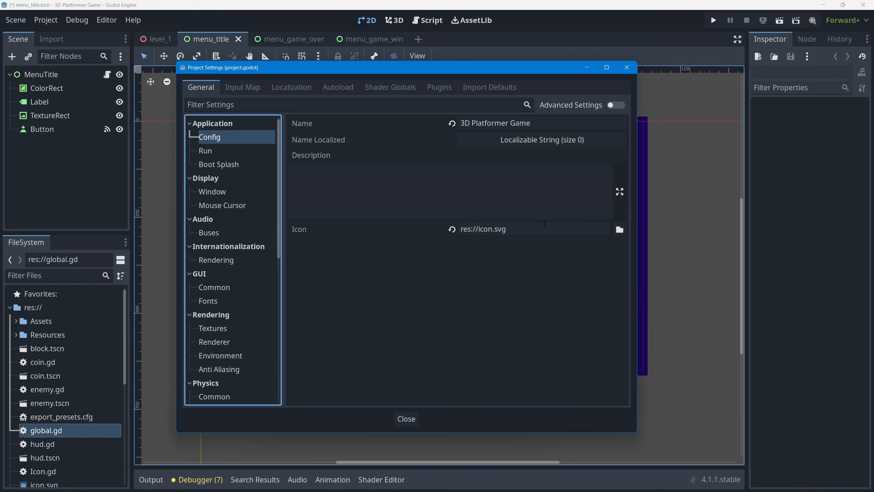
pyautogui.click(620, 230)
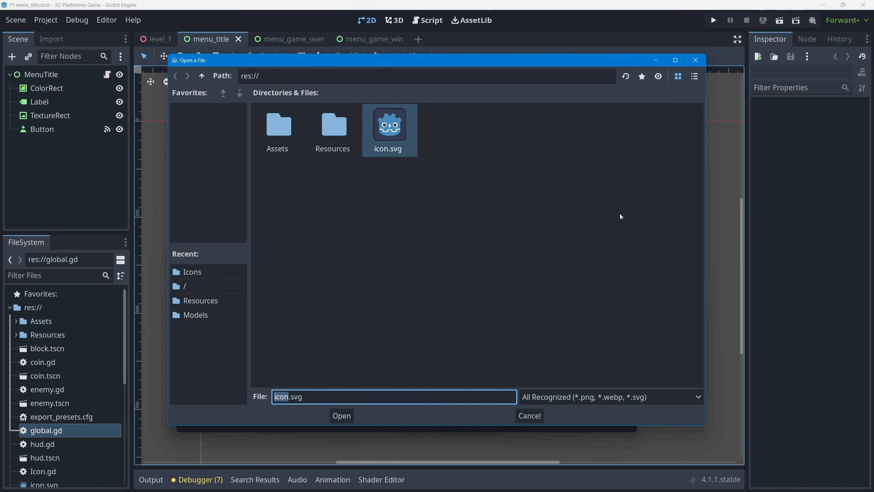
pyautogui.doubleClick(281, 132)
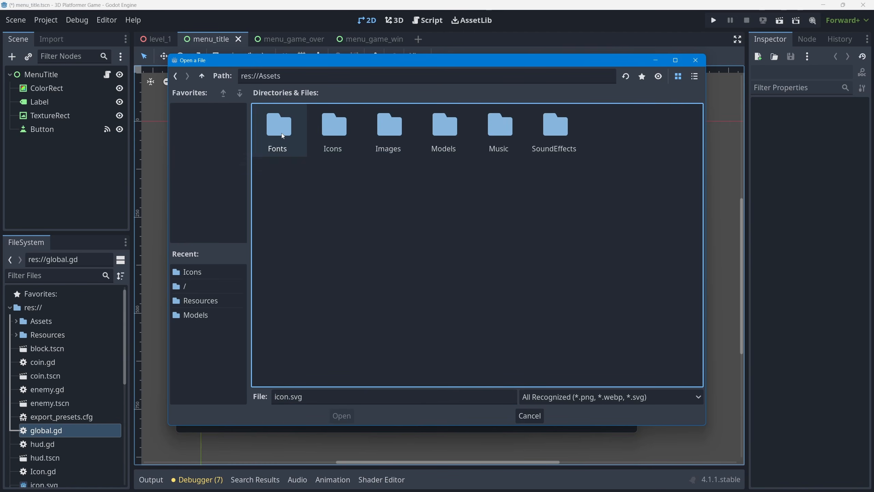
pyautogui.doubleClick(334, 129)
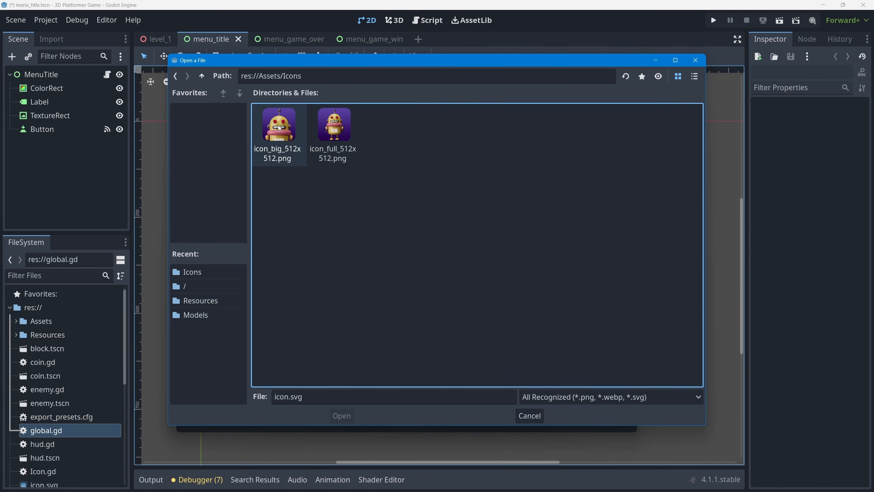
pyautogui.click(279, 126)
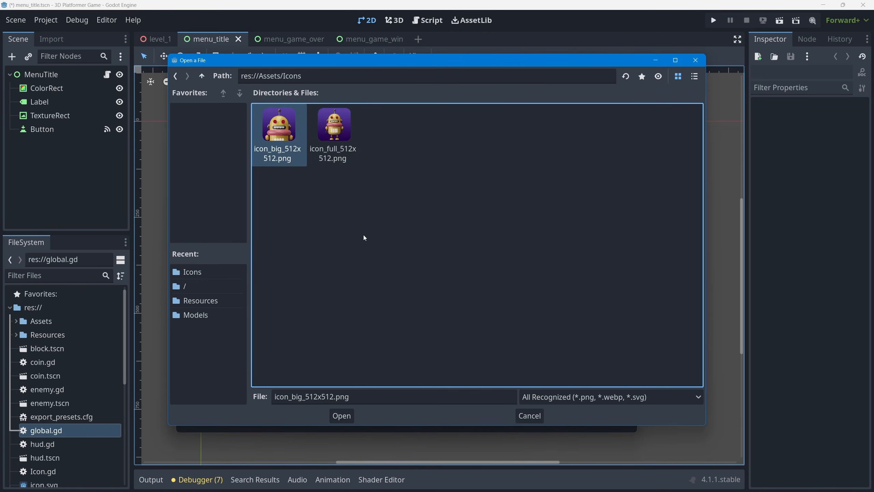
pyautogui.click(341, 416)
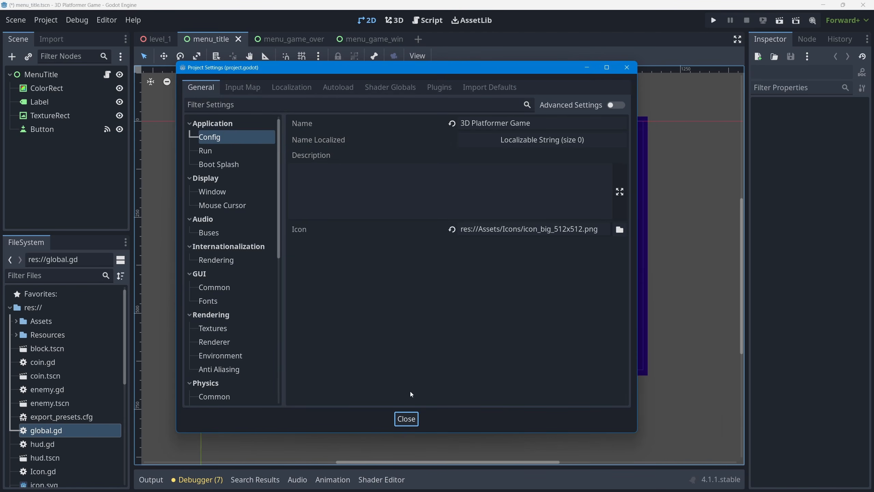
pyautogui.click(396, 420)
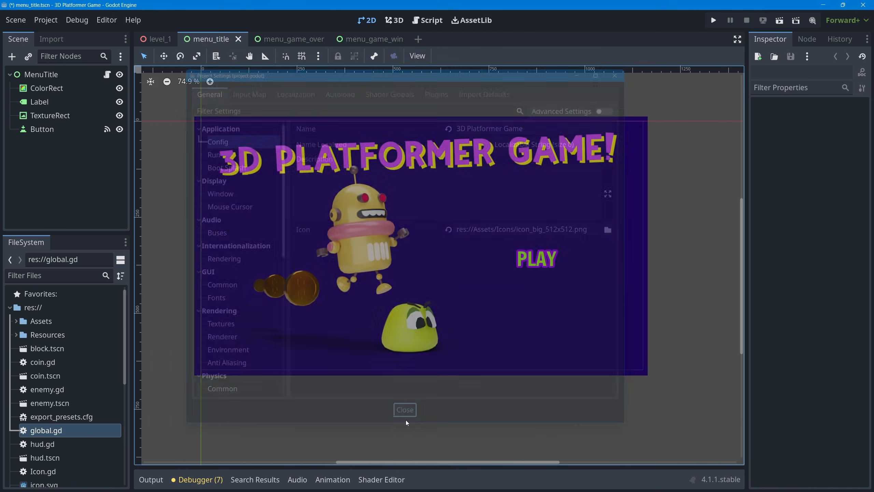
# Reopen the project's export configuration
pyautogui.click(45, 20)
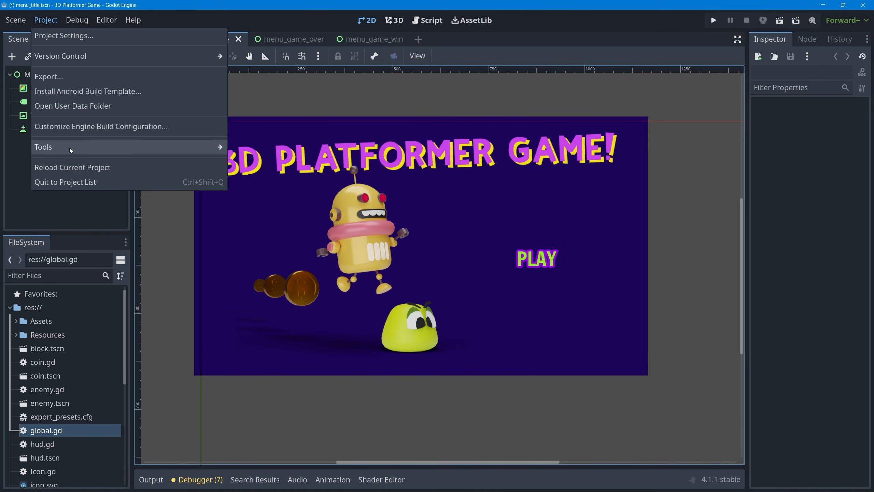
pyautogui.click(69, 76)
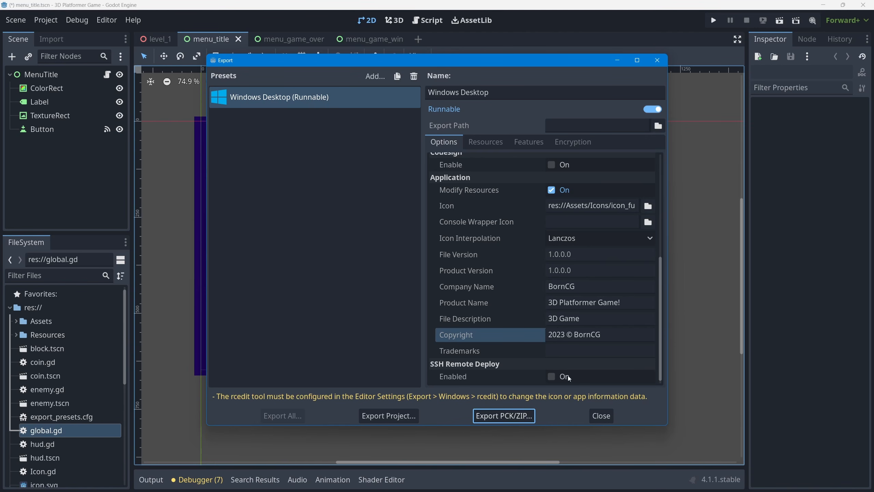
# Switch to the browser, search Google for "godot icon windows export" and open the Godot Docs page on changing the application icon for Windows
pyautogui.hotkey('alt', 'Tab')
pyautogui.hotkey('alt', 'Tab')
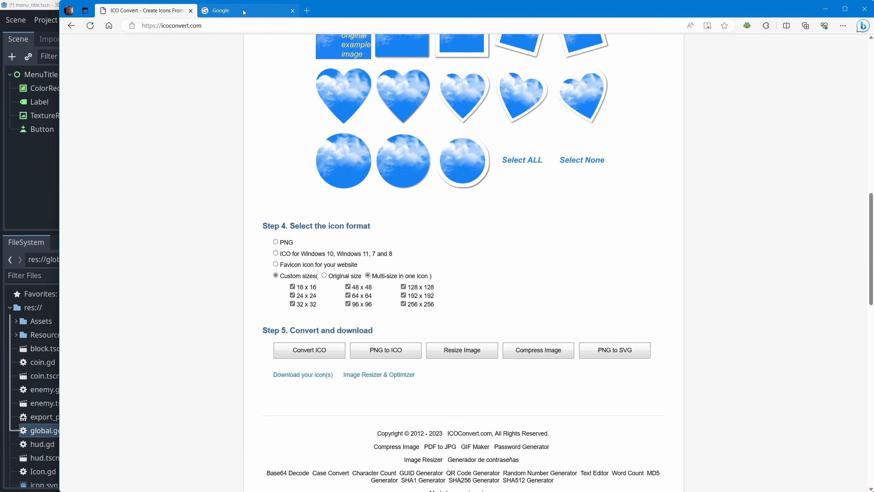
pyautogui.click(243, 11)
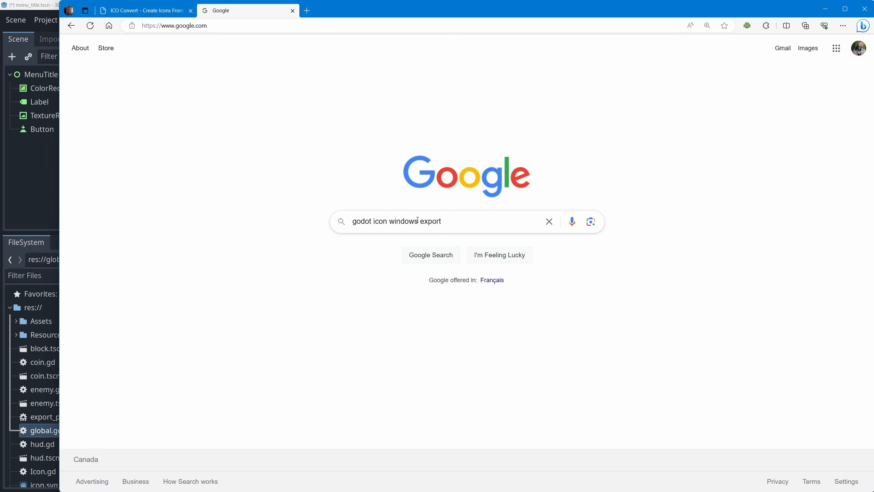
pyautogui.click(469, 224)
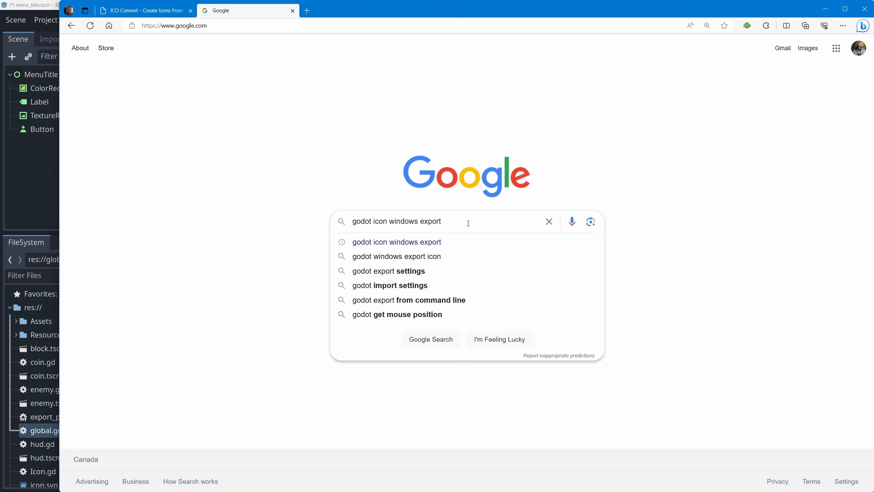
pyautogui.press('Return')
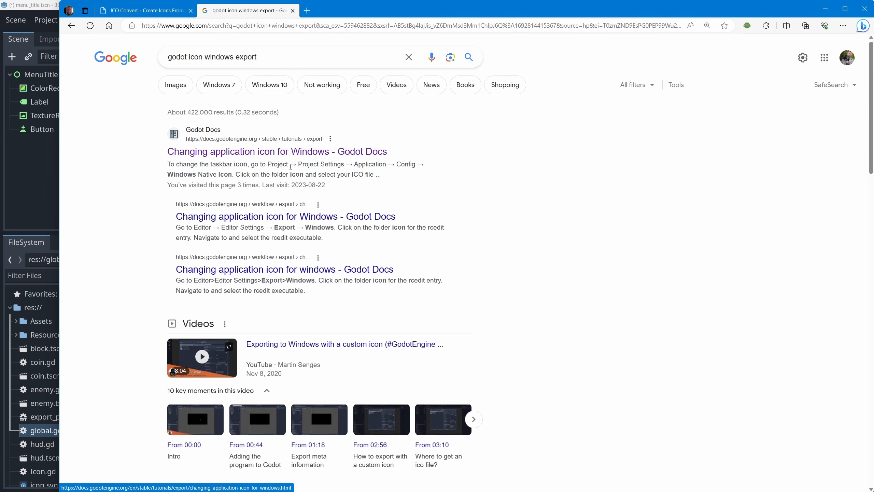
pyautogui.click(295, 153)
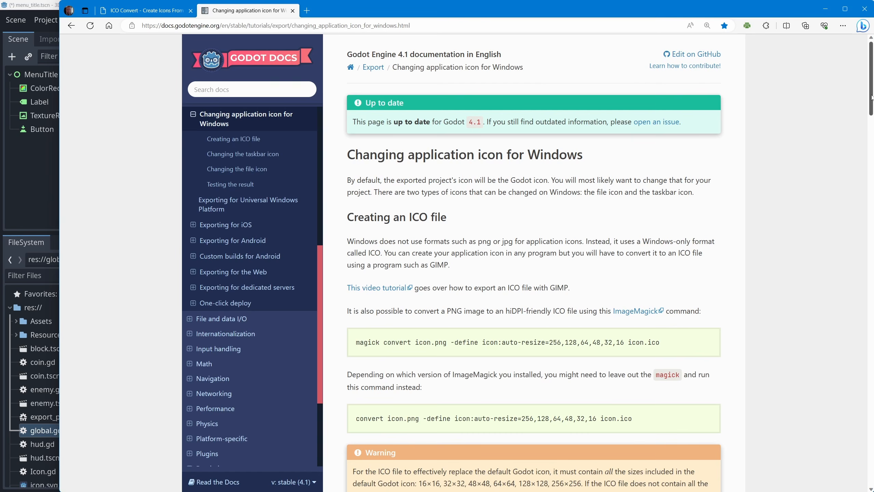
# Examine the docs page's warning about required ICO sizes, highlighting the list of sizes, and its section on changing the file icon
pyautogui.moveTo(872, 96); pyautogui.dragTo(861, 149)
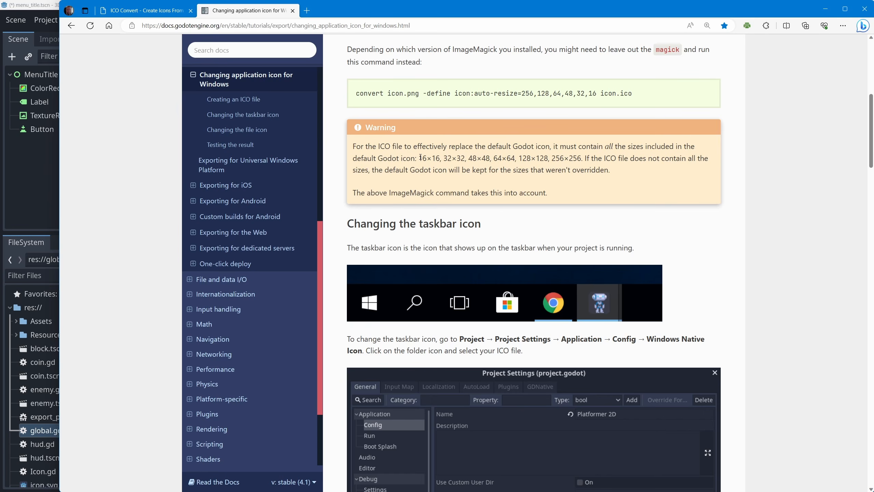
pyautogui.moveTo(420, 158); pyautogui.dragTo(590, 161)
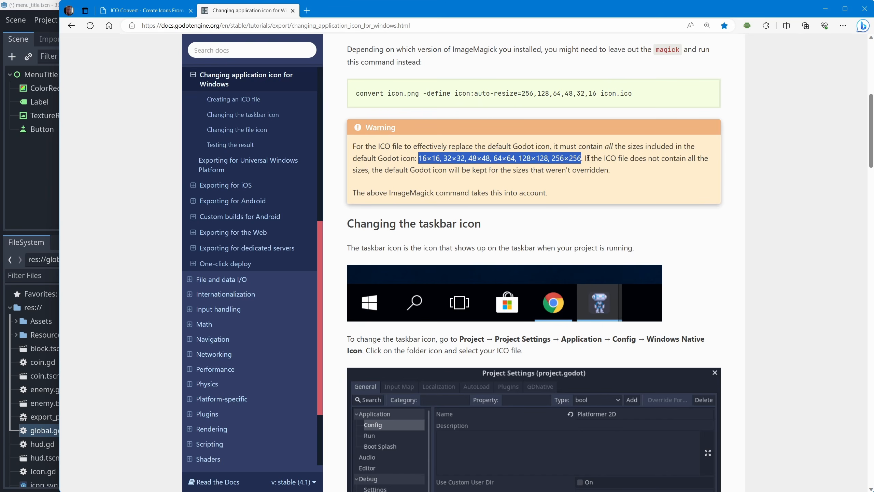
pyautogui.scroll(-10, 590, 158)
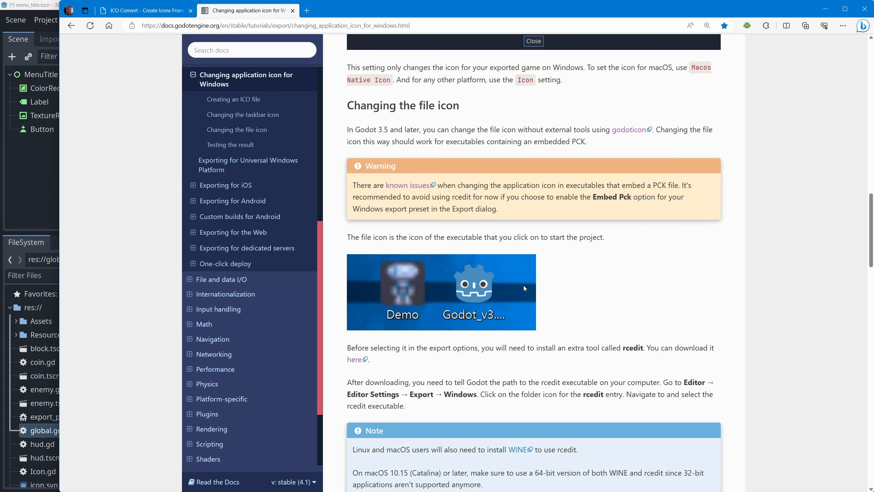
# Search the docs page for "rcedit", follow its download link to the GitHub releases and download rcedit-x64.exe from Rcedit v1.1.1
pyautogui.scroll(-5, 381, 351)
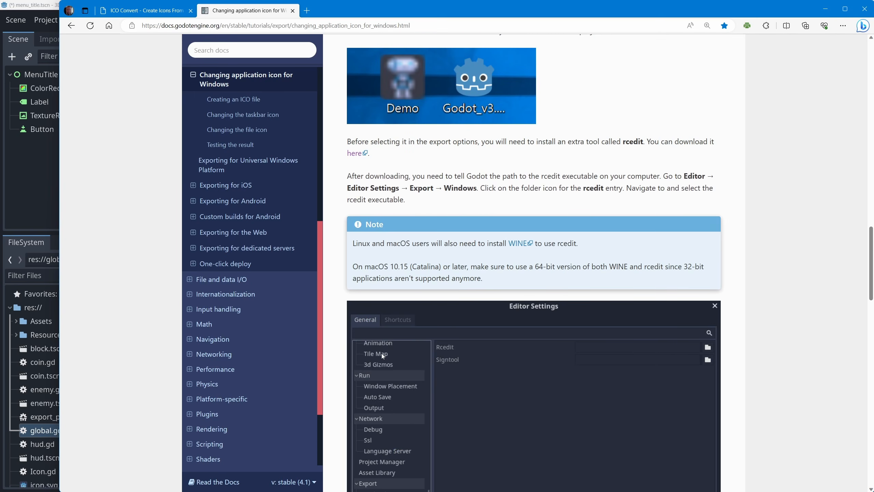
pyautogui.hotkey('ctrl', 'f')
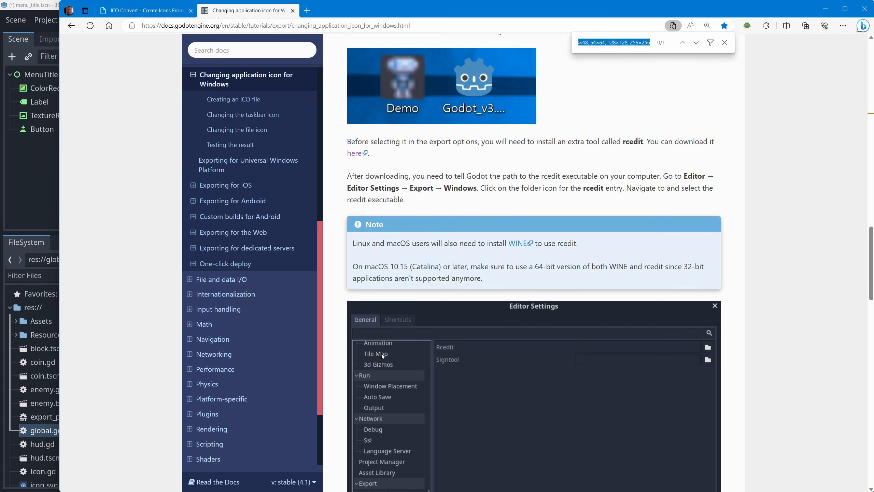
pyautogui.write('rcedit')
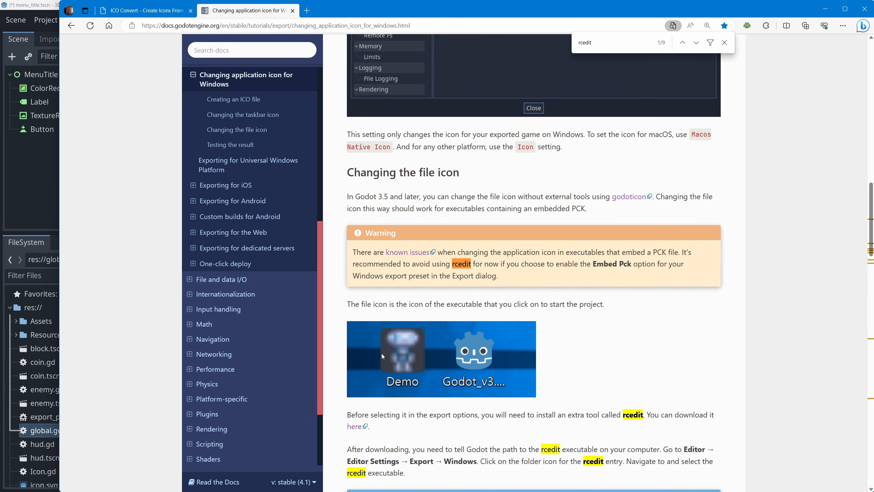
pyautogui.click(697, 42)
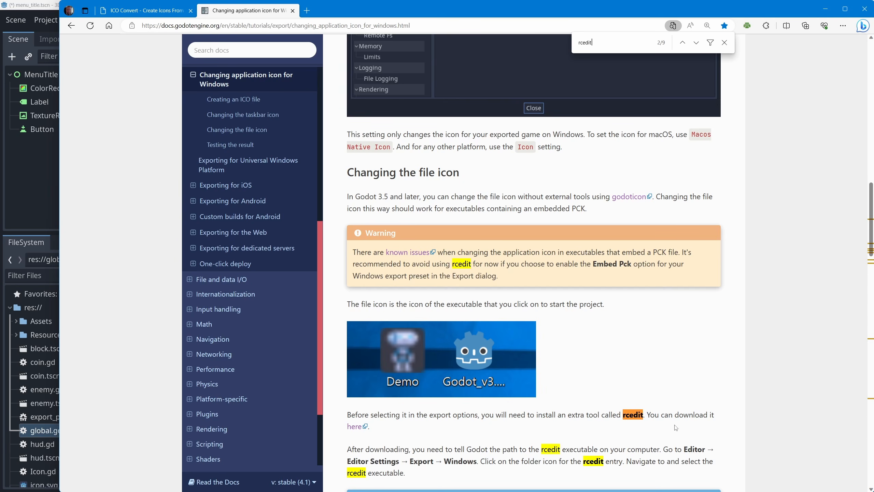
pyautogui.click(355, 427)
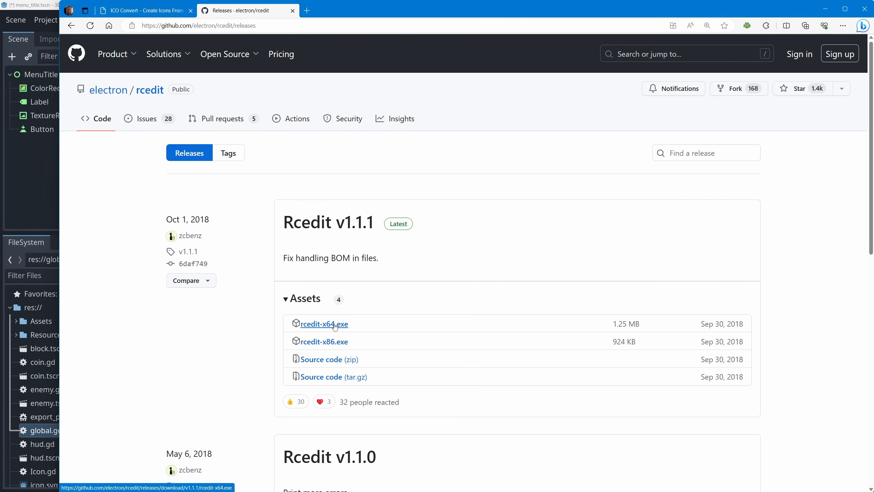
pyautogui.click(334, 328)
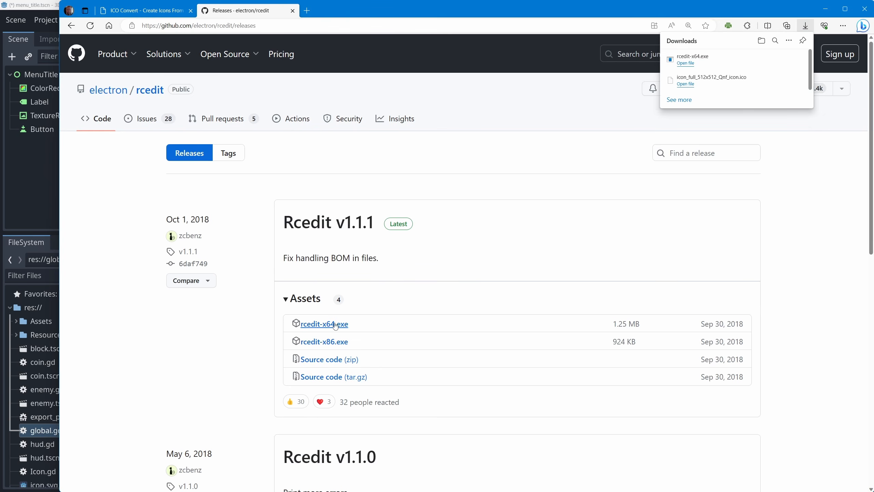
# Move rcedit-x64.exe from the Downloads folder to the desktop and place it beside the Godot executable
pyautogui.click(773, 62)
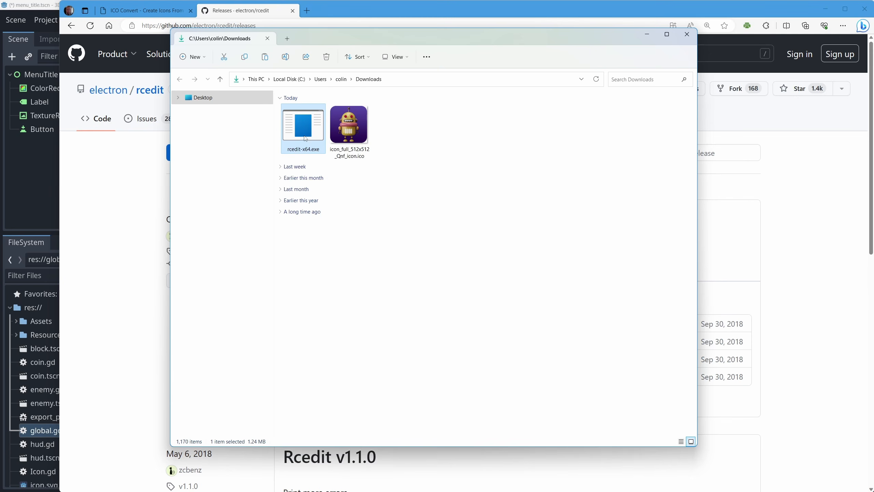
pyautogui.rightClick(304, 127)
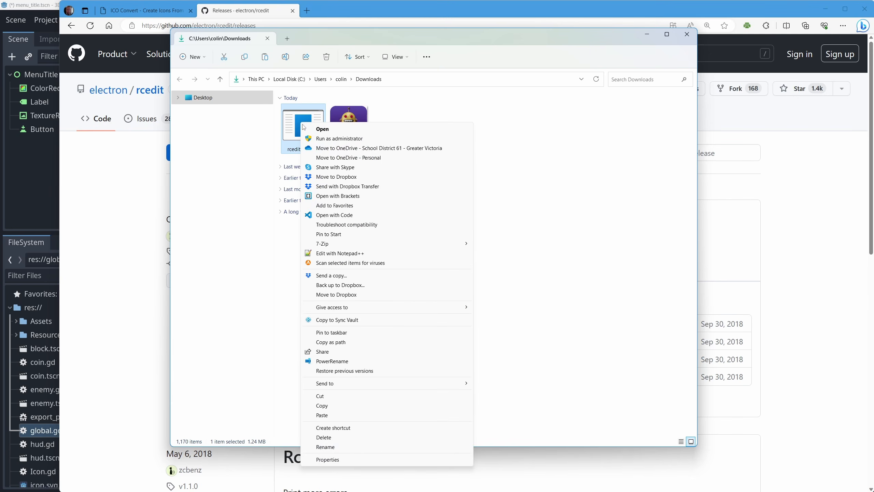
pyautogui.click(335, 398)
pyautogui.click(687, 34)
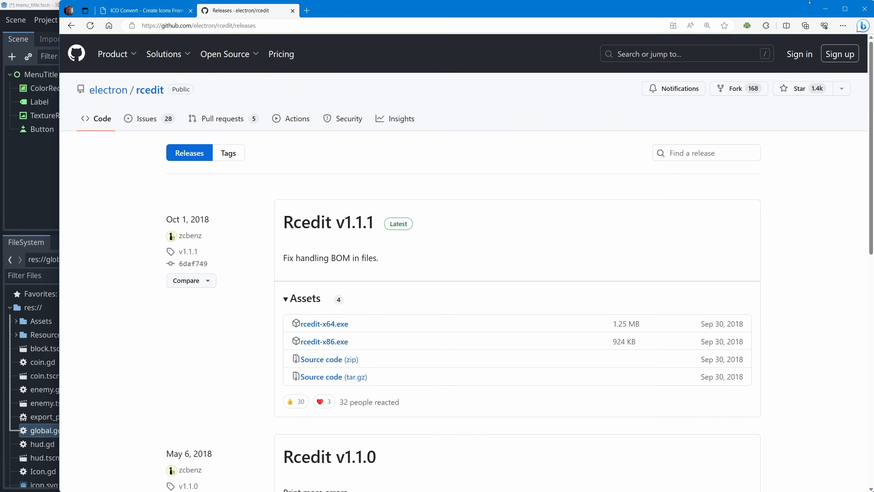
pyautogui.click(825, 8)
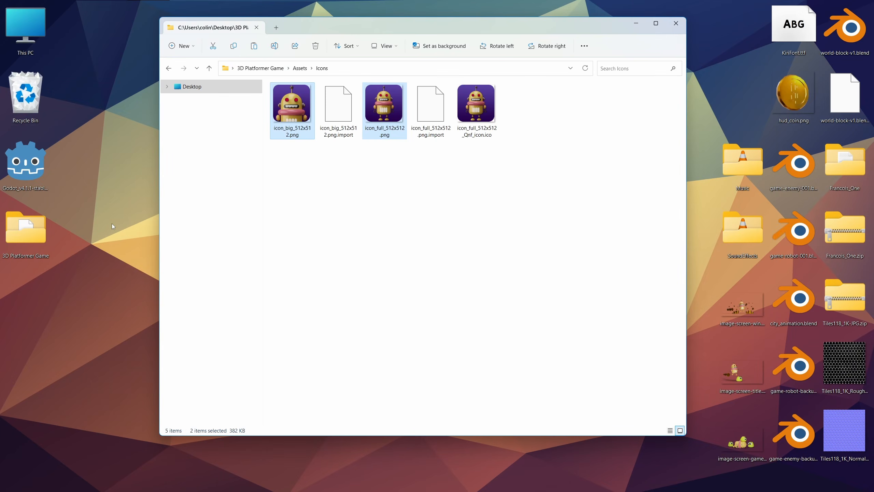
pyautogui.rightClick(112, 224)
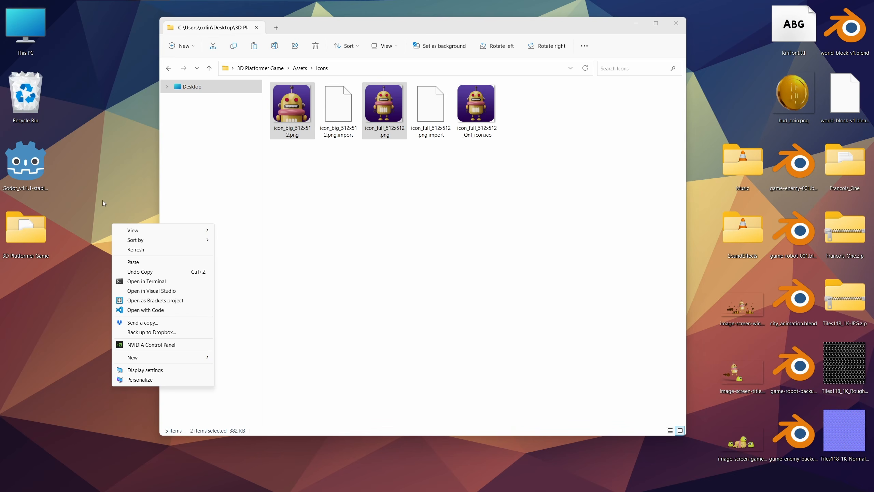
pyautogui.click(133, 262)
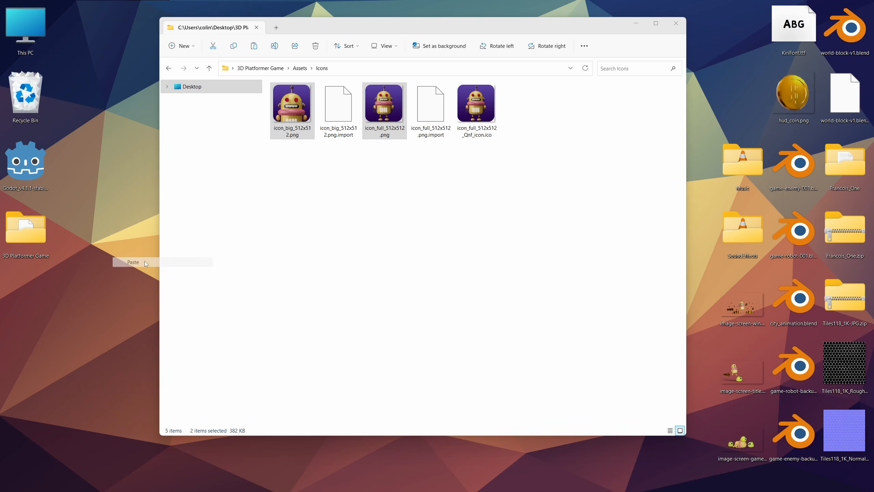
pyautogui.moveTo(134, 241); pyautogui.dragTo(99, 181)
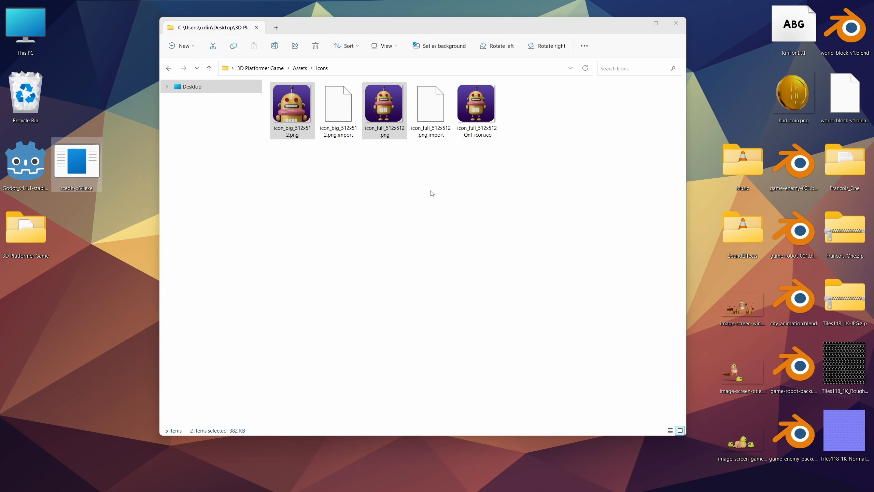
# Switch back to Godot, close the export configuration and open the Windows export section of the editor settings
pyautogui.hotkey('alt', 'Tab')
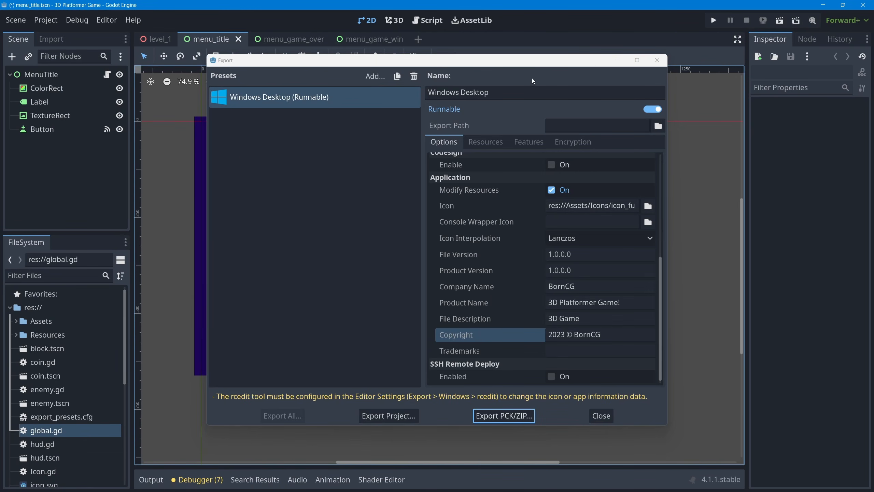
pyautogui.click(656, 60)
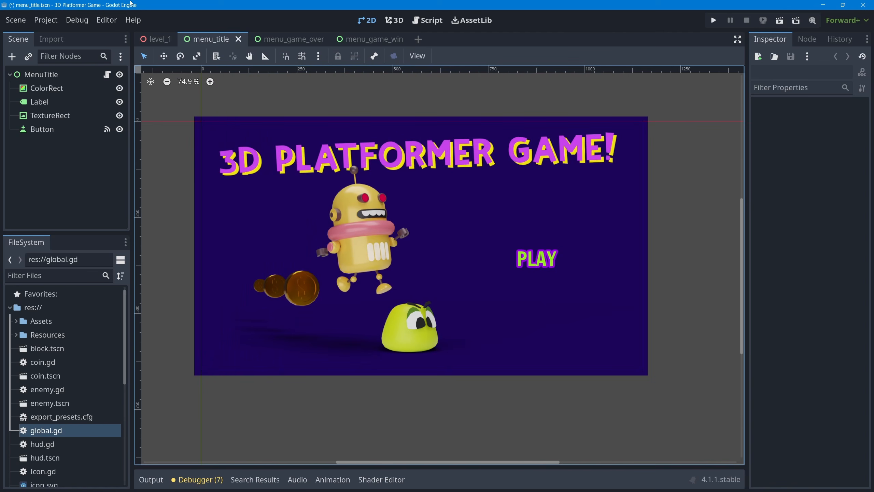
pyautogui.click(105, 20)
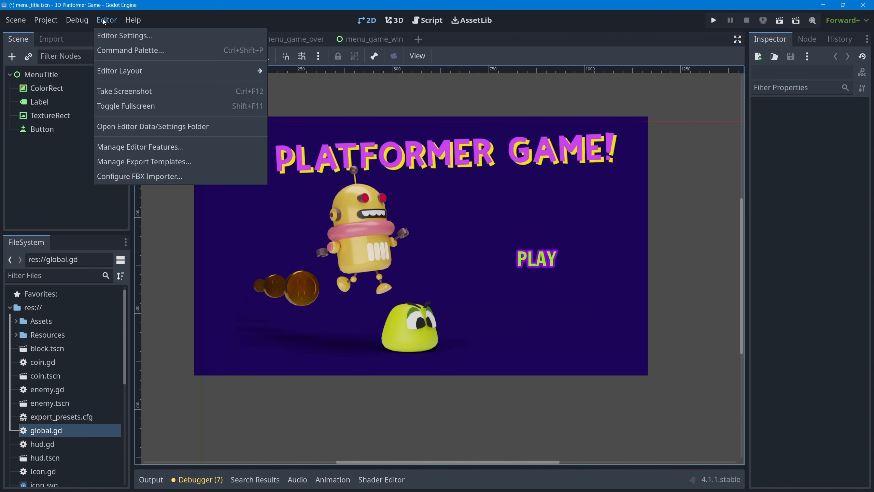
pyautogui.click(134, 36)
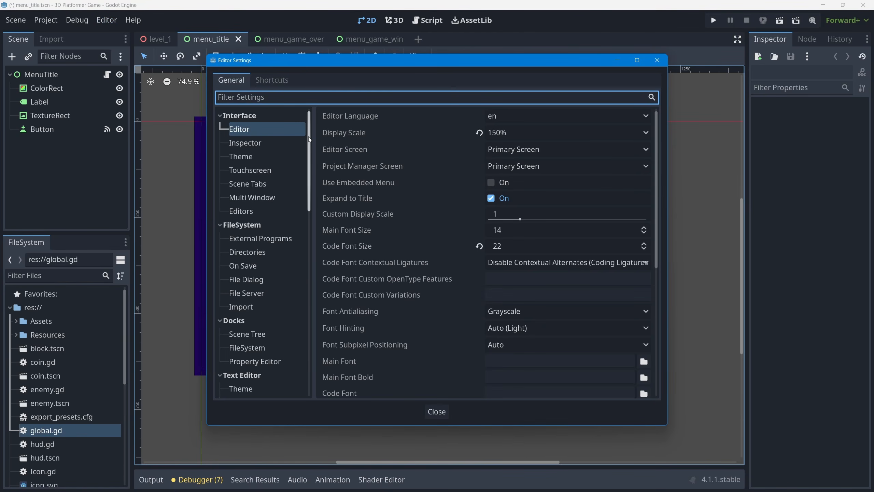
pyautogui.moveTo(309, 138); pyautogui.dragTo(299, 334)
pyautogui.click(250, 347)
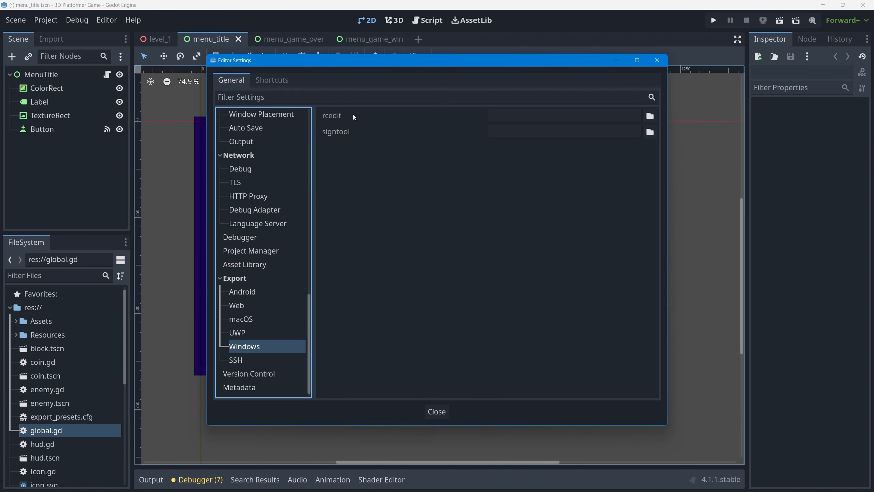
# Set the rcedit path to rcedit-x64.exe on the desktop and close the editor settings
pyautogui.click(650, 115)
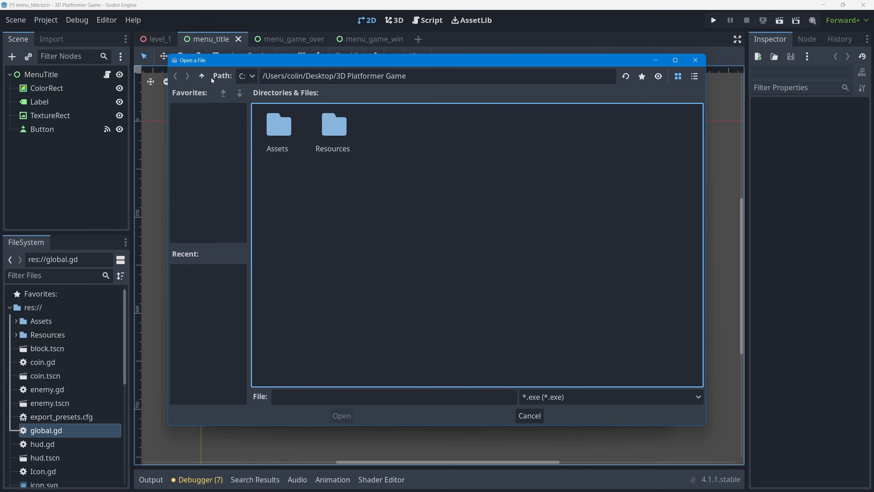
pyautogui.click(202, 77)
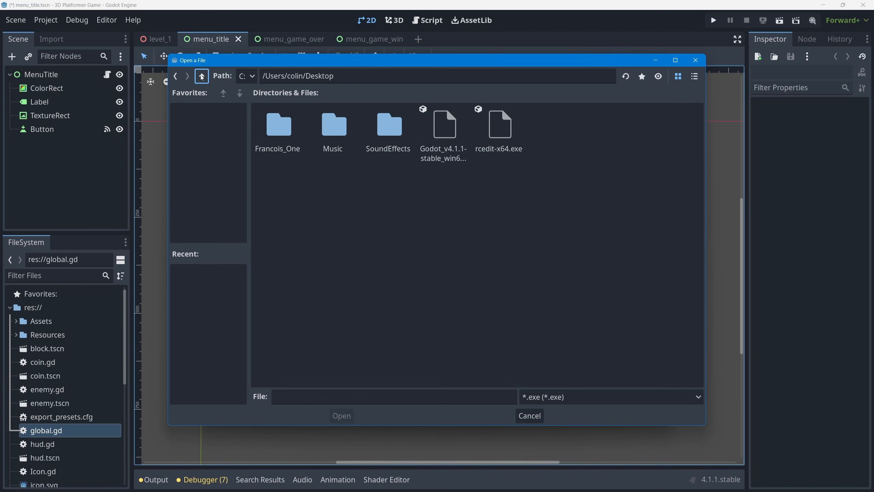
pyautogui.click(502, 129)
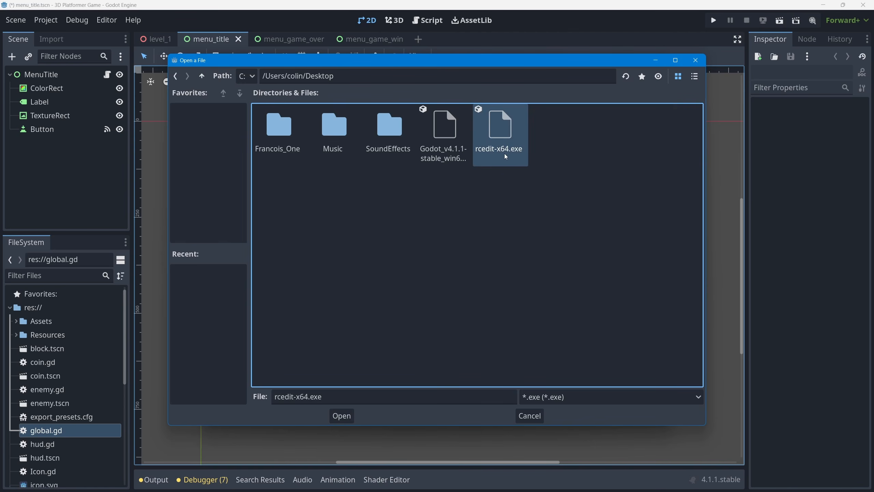
pyautogui.click(342, 417)
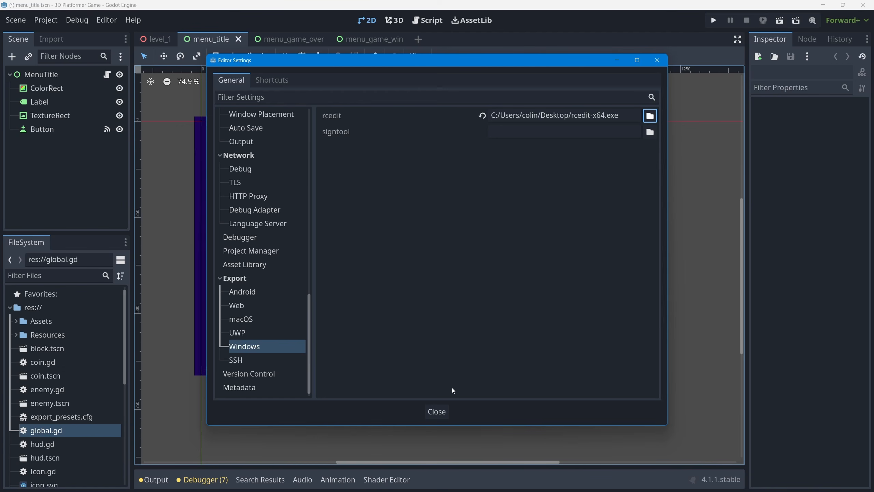
pyautogui.click(437, 412)
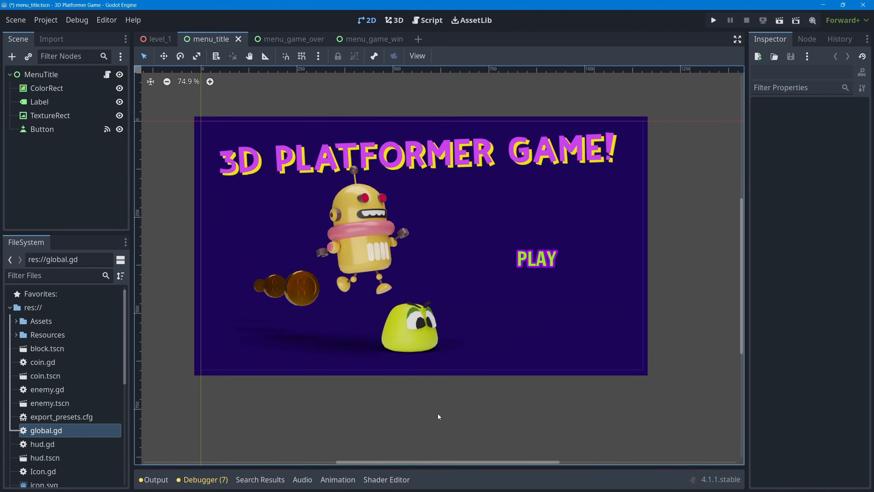
# Export the Windows Desktop project to the desktop as 3D Platformer Game.exe with Export With Debug disabled
pyautogui.click(52, 21)
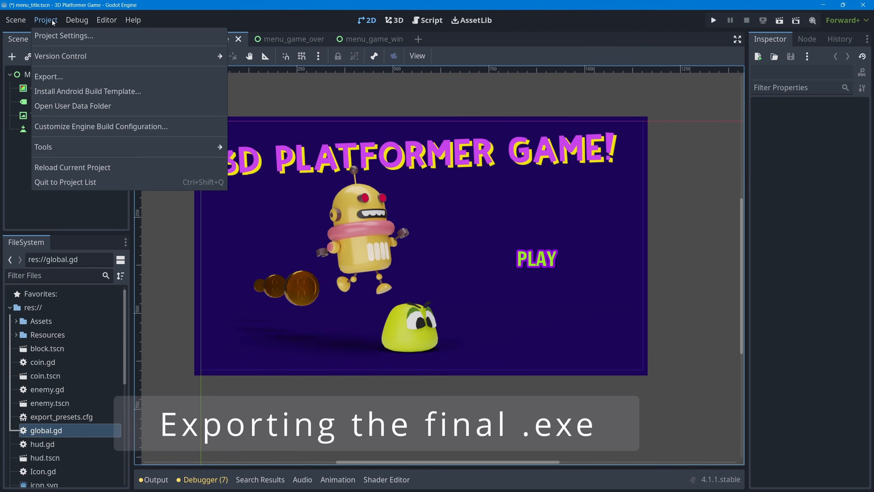
pyautogui.click(56, 82)
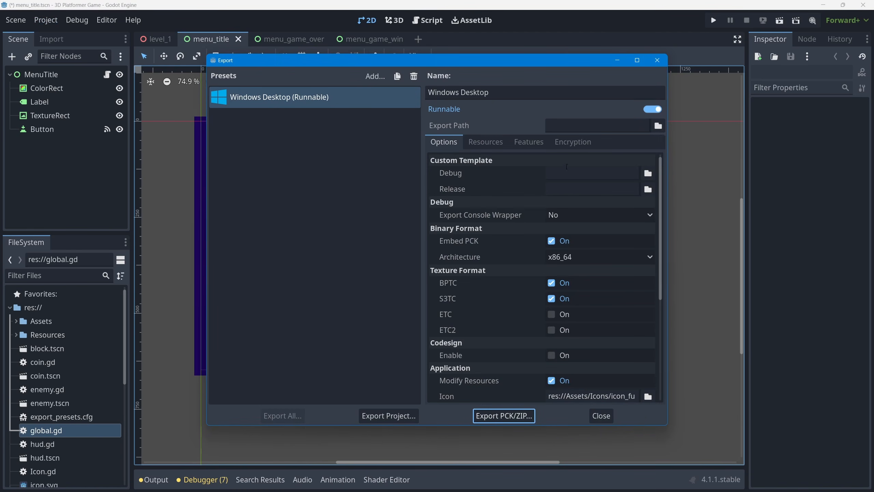
pyautogui.scroll(-5, 498, 203)
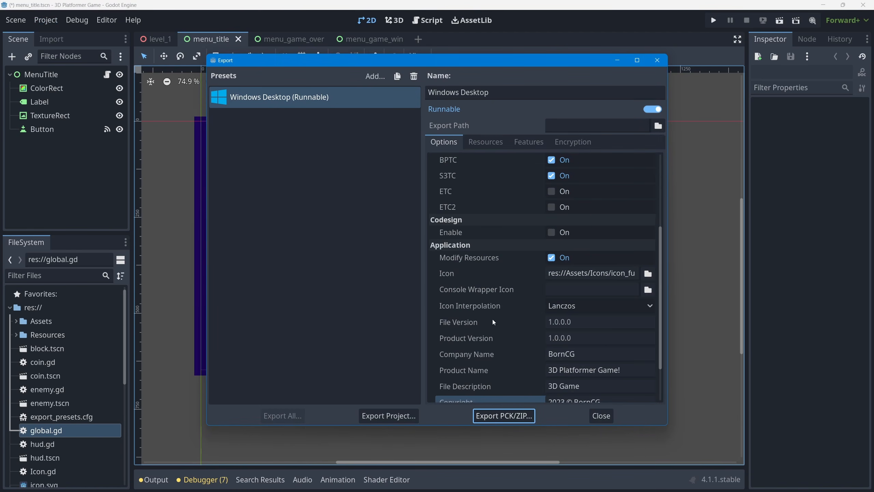
pyautogui.click(386, 417)
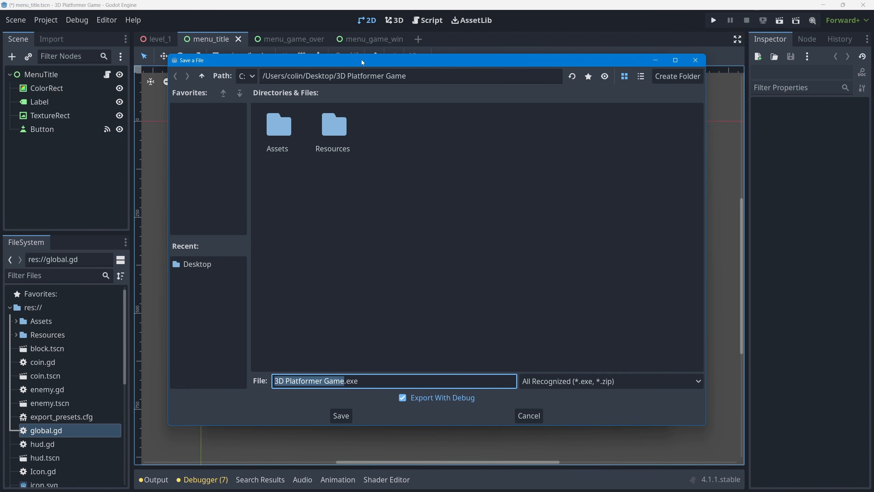
pyautogui.click(202, 76)
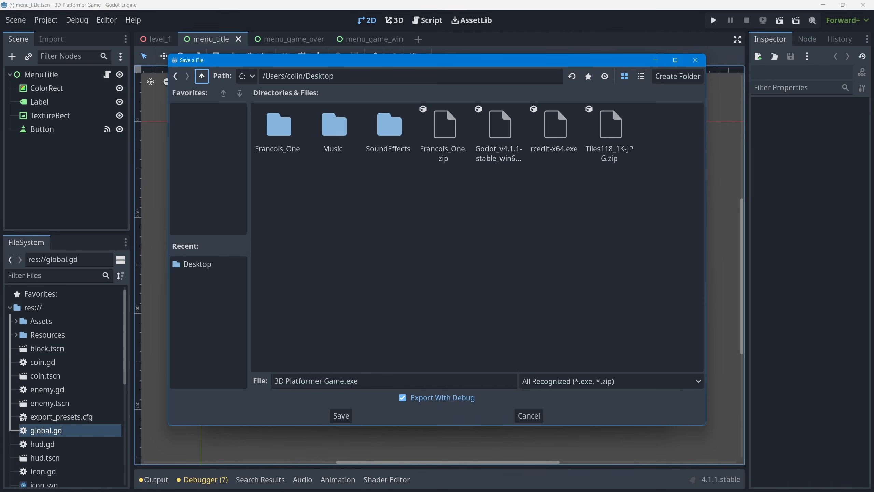
pyautogui.click(403, 399)
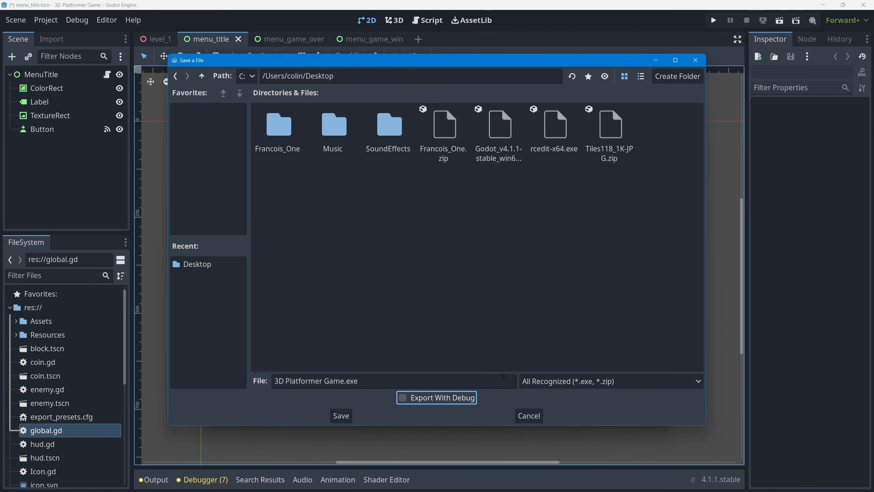
pyautogui.click(341, 416)
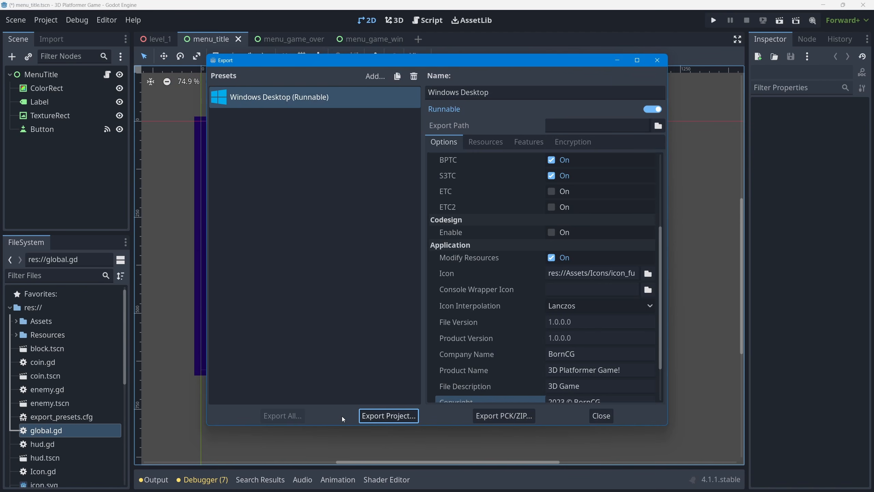
pyautogui.click(656, 60)
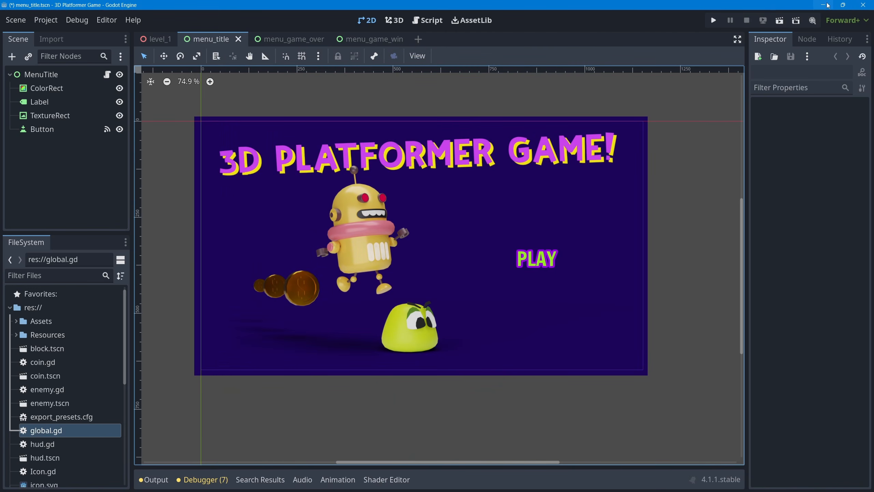
# Switch to the desktop and place 3D Platformer Game.exe beside the two robot icon images
pyautogui.click(824, 5)
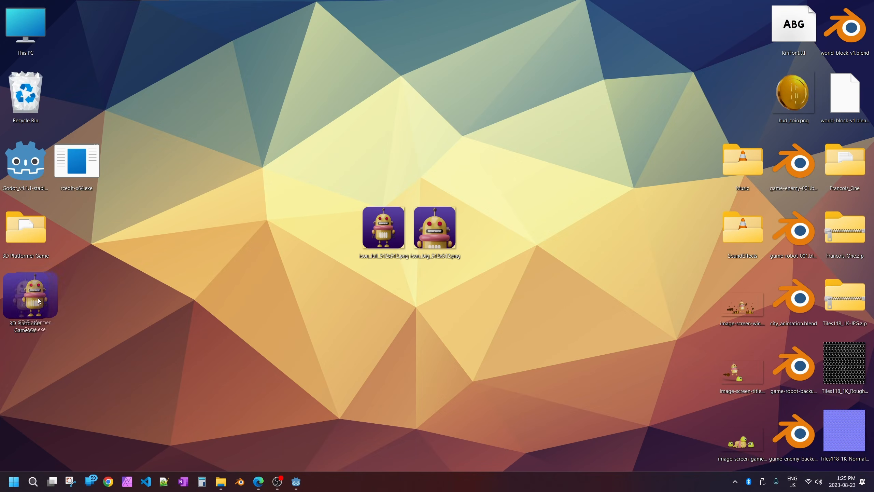
pyautogui.moveTo(38, 310); pyautogui.dragTo(299, 266)
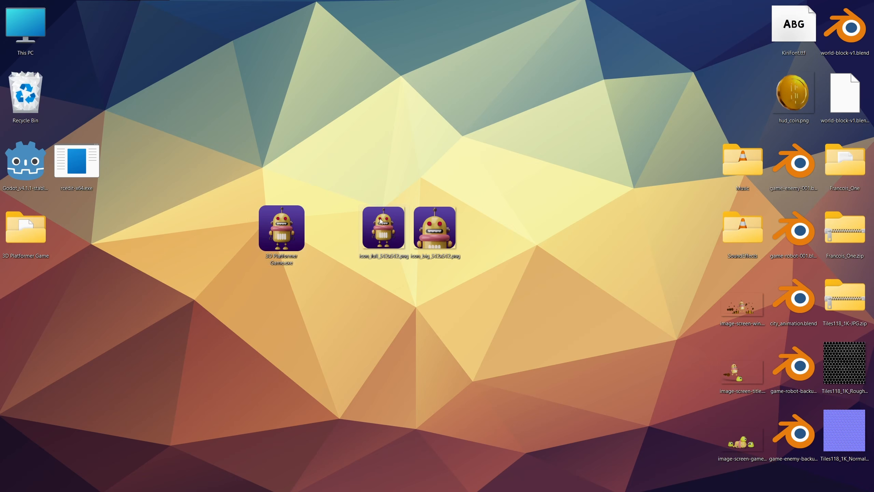
# Run 3D Platformer Game.exe and start playing from its title screen
pyautogui.moveTo(277, 230)
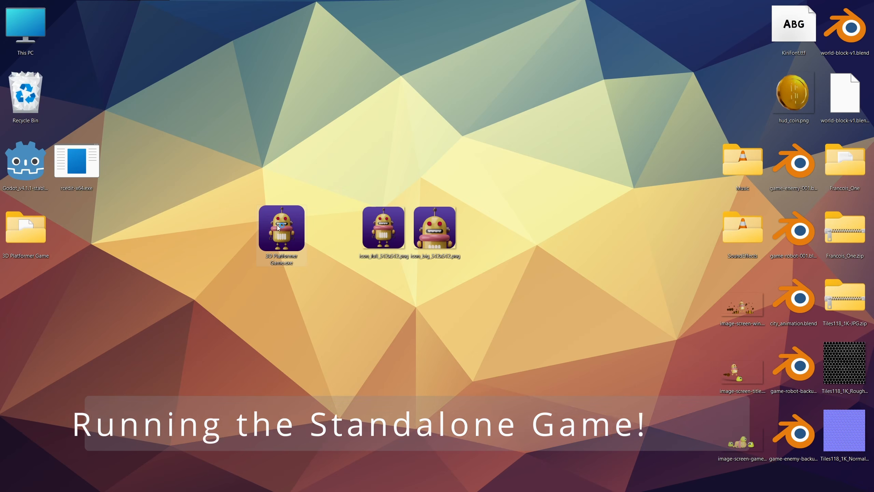
pyautogui.doubleClick(278, 219)
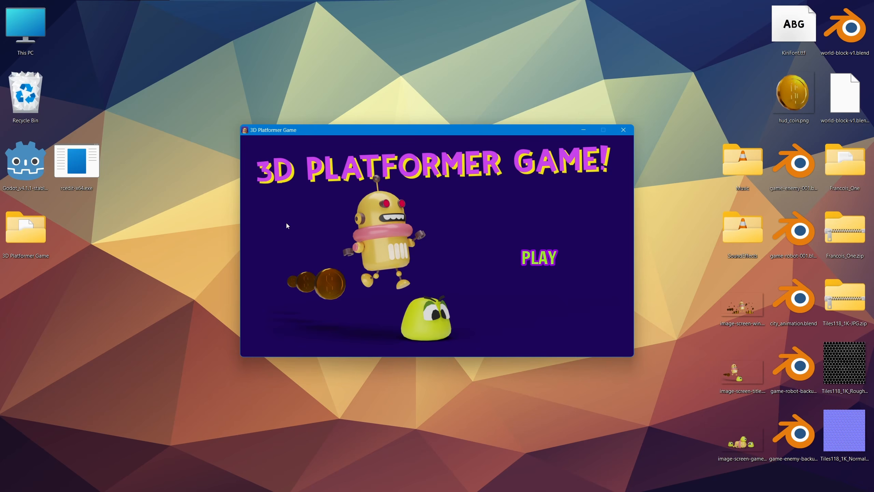
pyautogui.click(543, 258)
# Test the exported game by walking the robot around the level to collect coins, and close the game window
pyautogui.press('w')
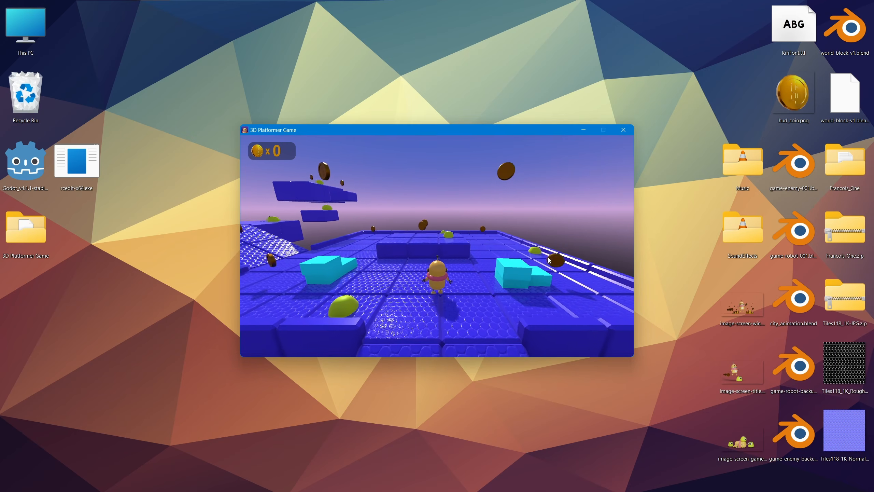
pyautogui.press('a')
pyautogui.press('w')
pyautogui.press('a')
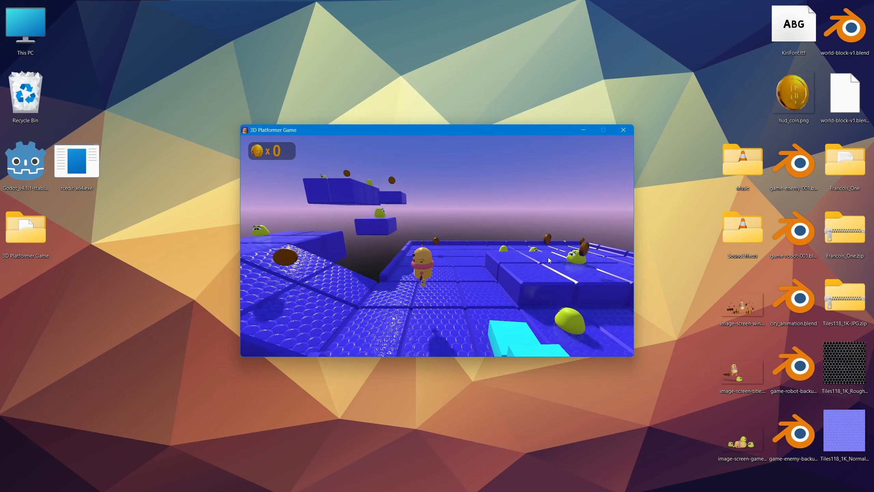
pyautogui.press('s')
pyautogui.press('d')
pyautogui.press('w')
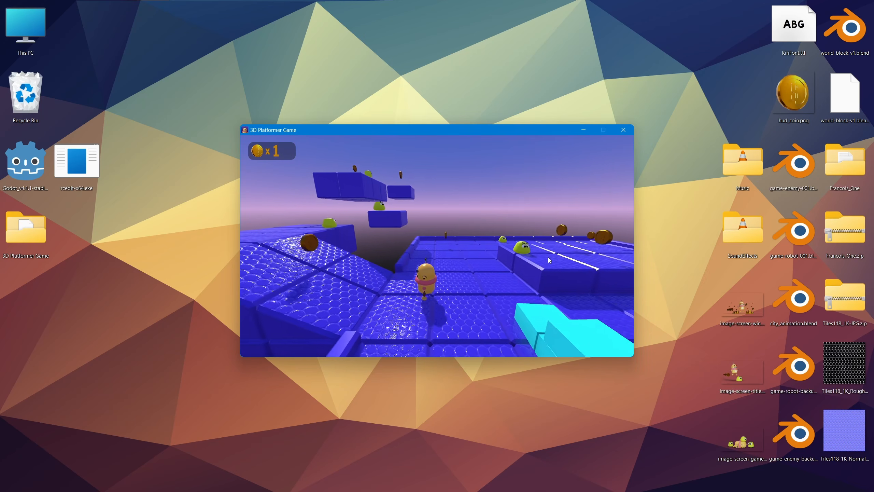
pyautogui.press('a')
pyautogui.press('w')
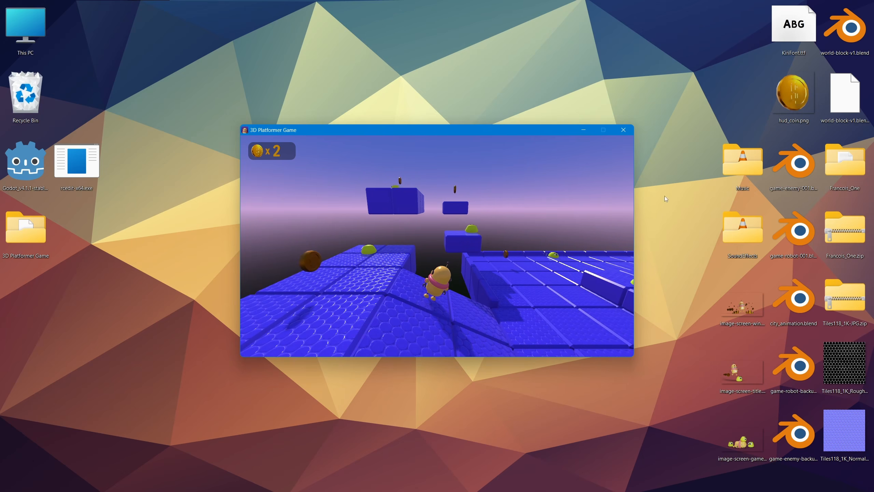
pyautogui.click(623, 129)
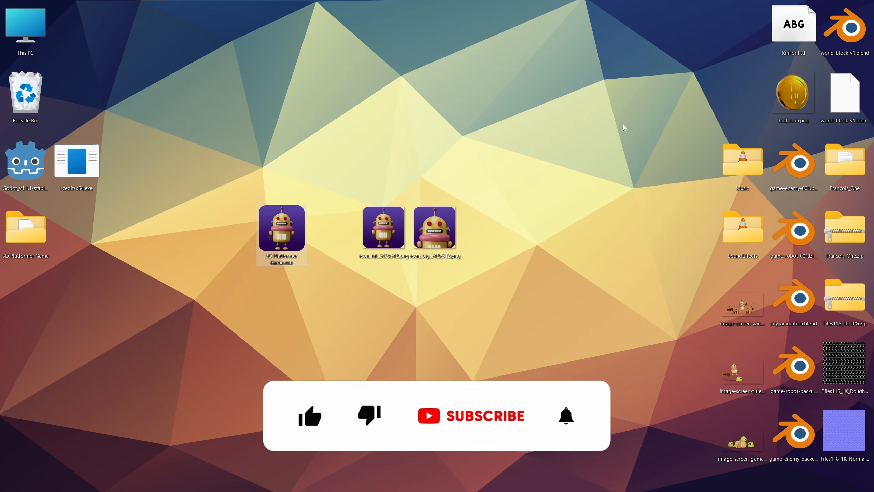